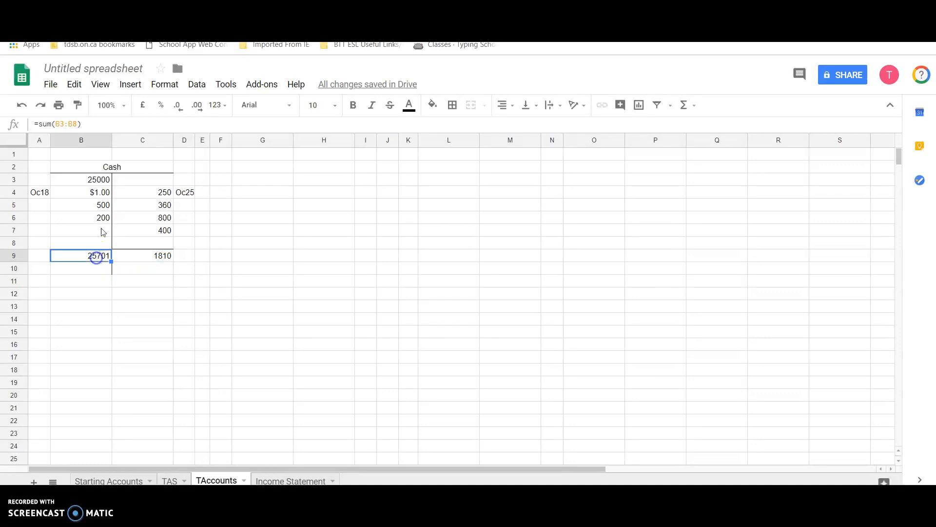
pyautogui.click(178, 209)
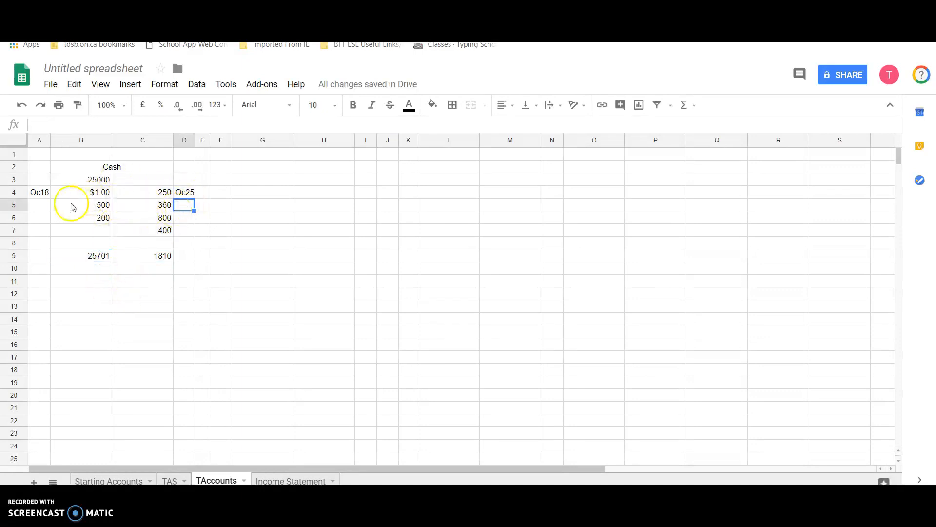
pyautogui.click(36, 197)
pyautogui.click(44, 209)
pyautogui.click(46, 227)
pyautogui.click(183, 229)
pyautogui.click(181, 194)
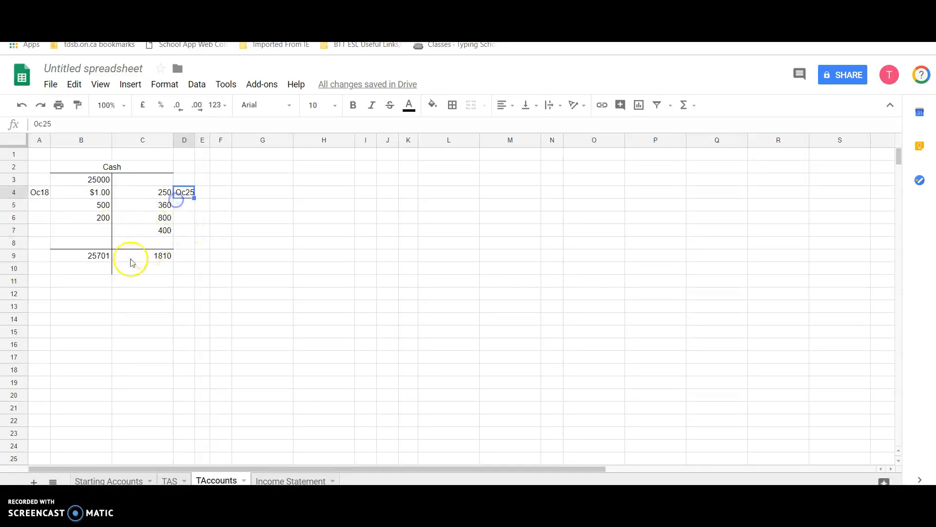
# Reduce the font size of the Cash account's column totals in B9:C9 to 8
pyautogui.moveTo(85, 255); pyautogui.dragTo(131, 259)
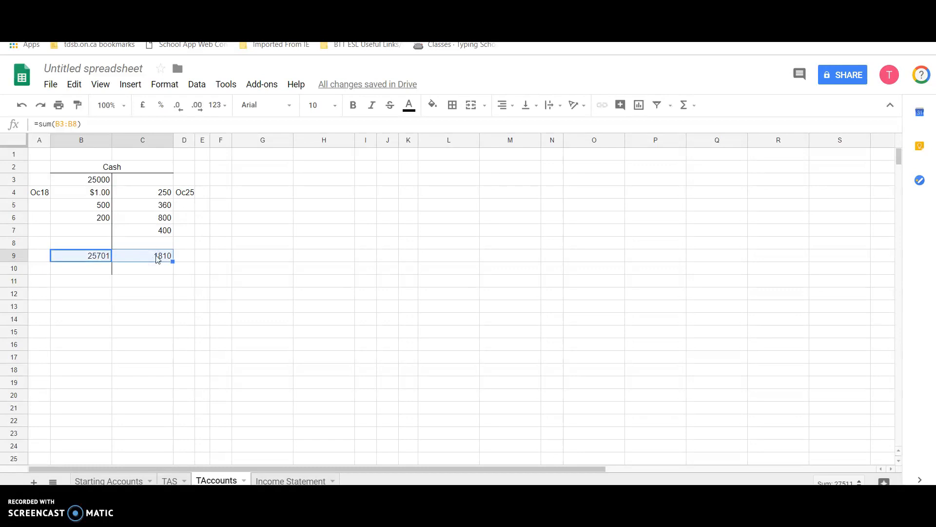
pyautogui.click(334, 105)
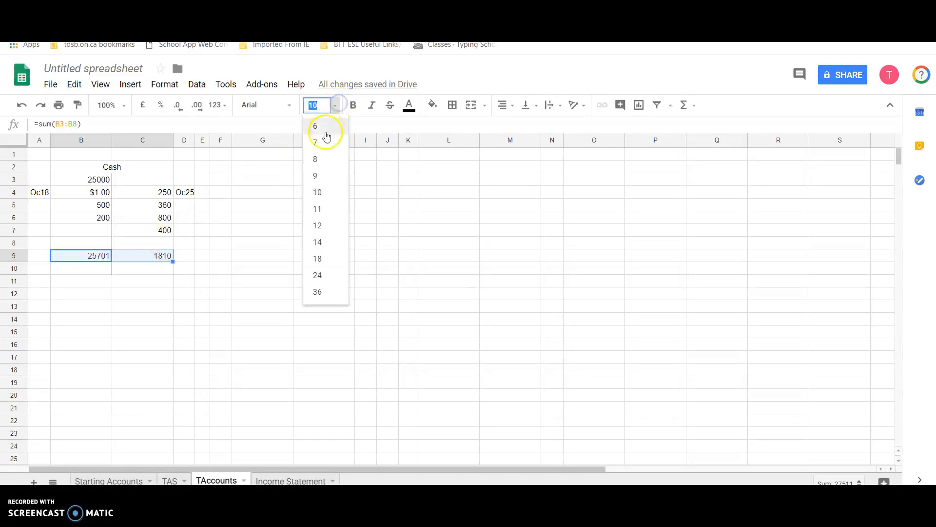
pyautogui.click(316, 158)
pyautogui.click(175, 284)
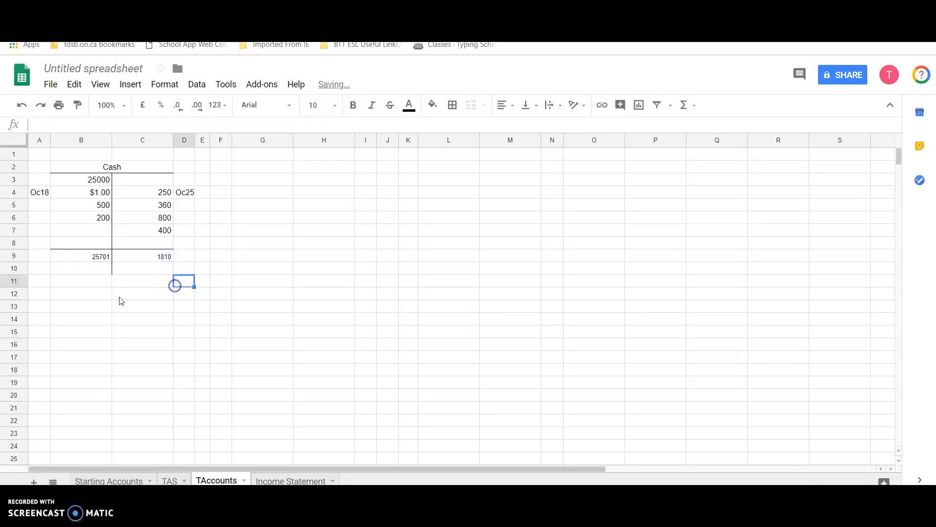
# Calculate the Cash account's balance in B10 with the formula =B9-C9
pyautogui.click(91, 267)
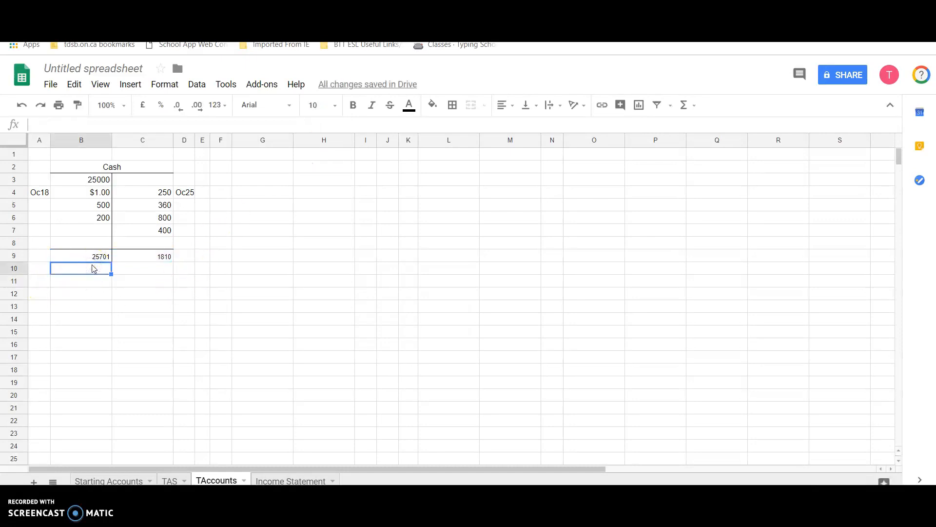
pyautogui.write('=')
pyautogui.click(96, 256)
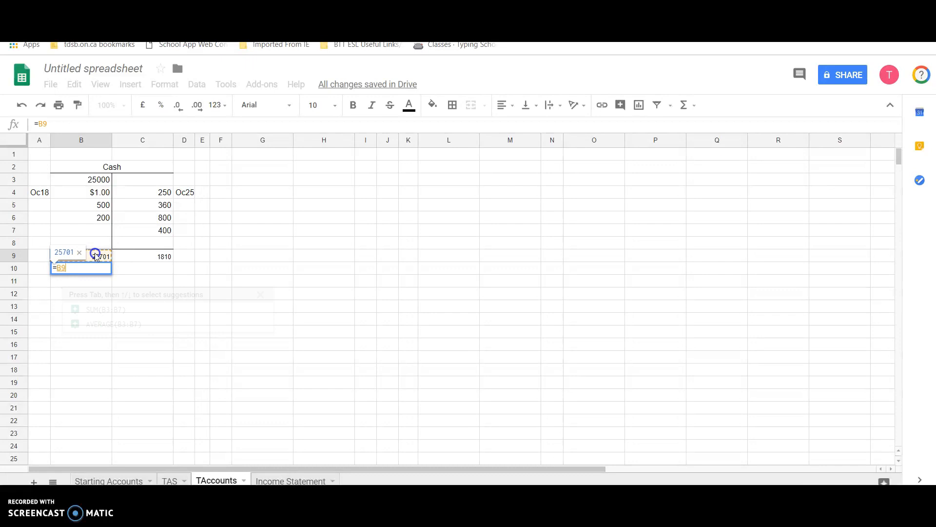
pyautogui.write('-')
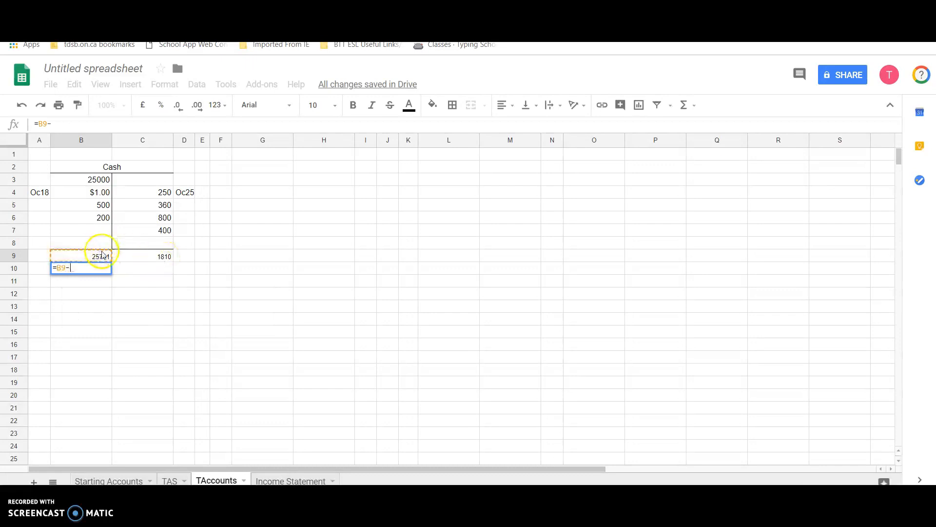
pyautogui.click(153, 257)
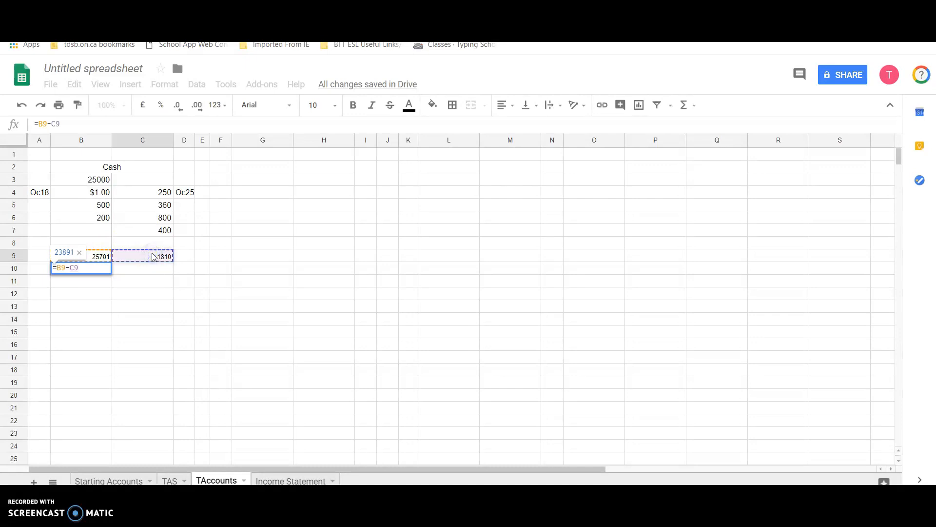
pyautogui.press('Return')
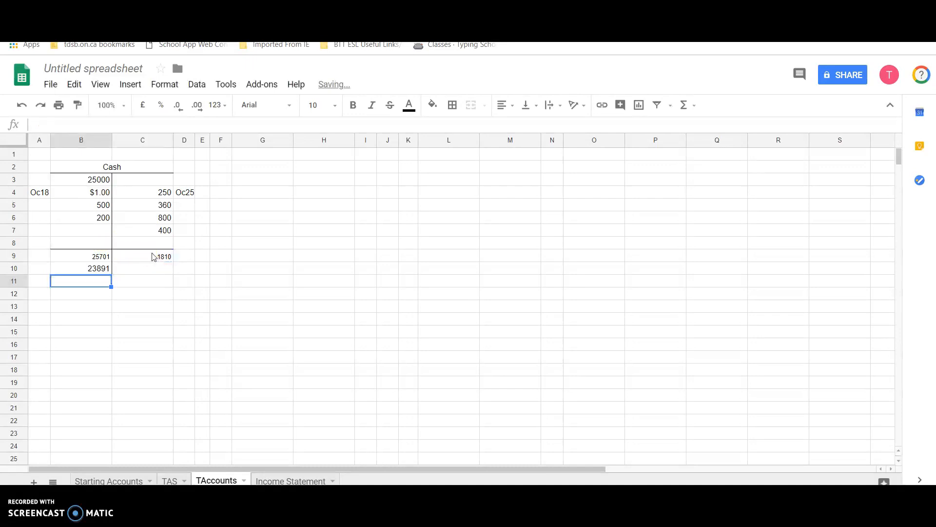
# Put an outer border around the Cash balance in B10 and fill the cell with yellow
pyautogui.click(93, 269)
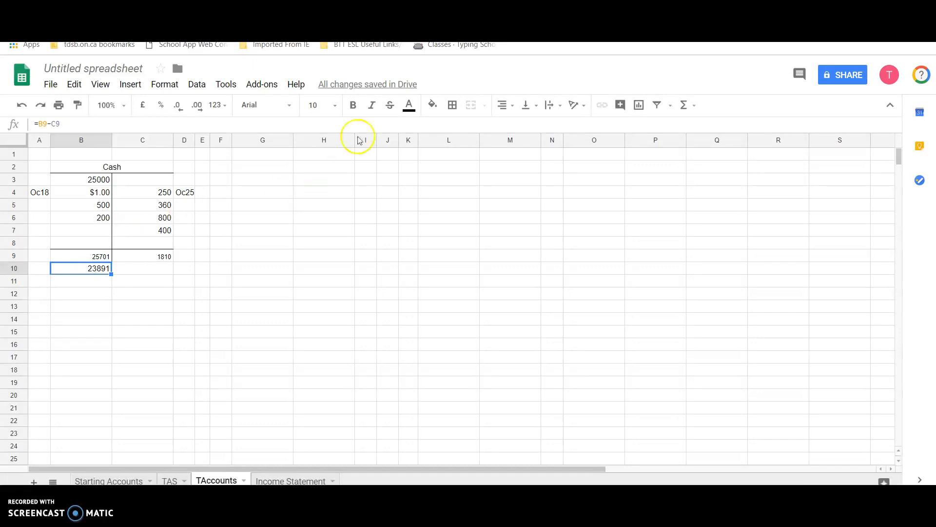
pyautogui.click(453, 107)
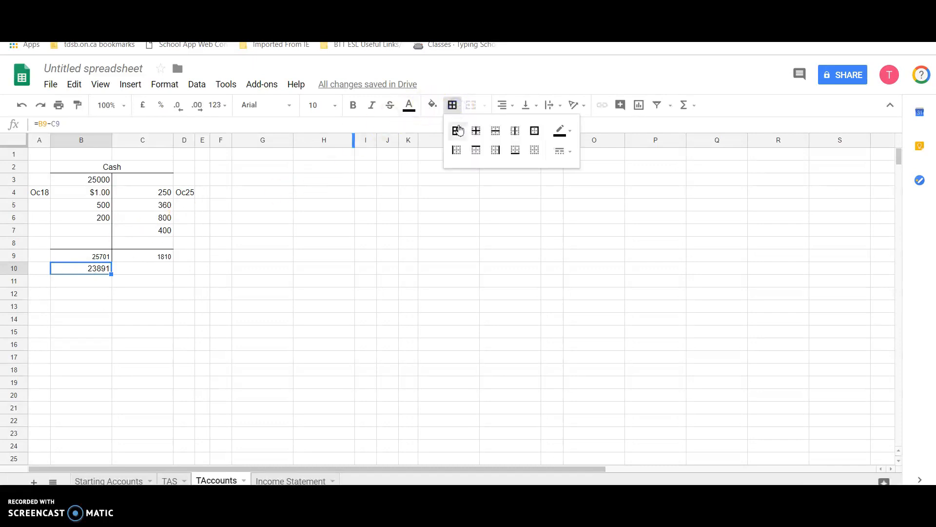
pyautogui.click(537, 140)
pyautogui.click(222, 331)
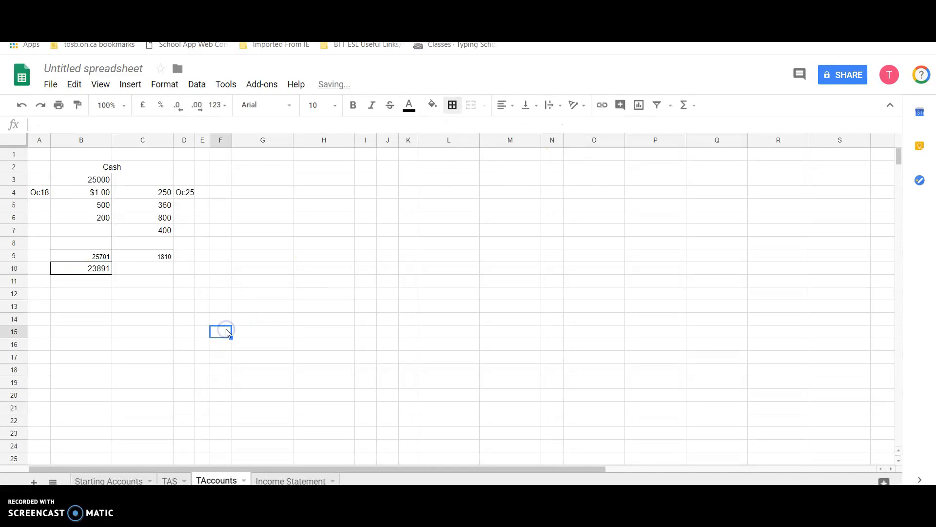
pyautogui.click(100, 271)
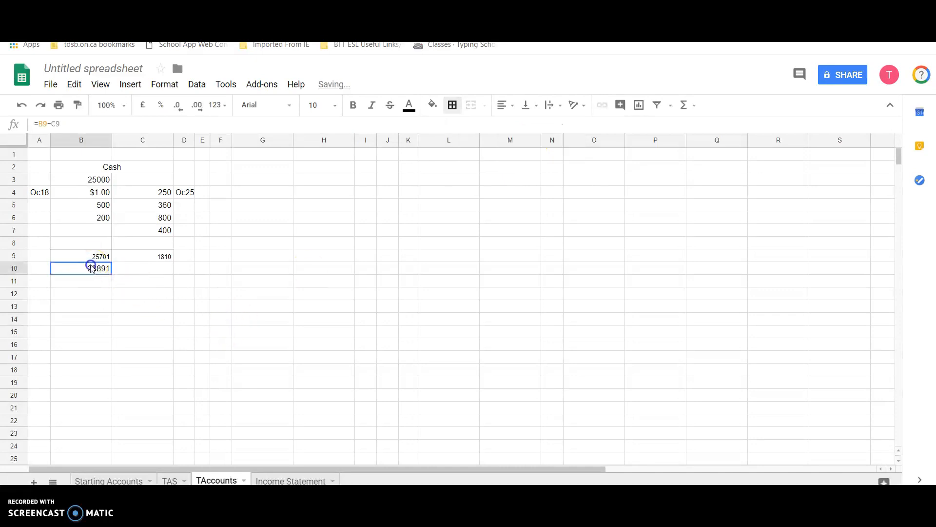
pyautogui.click(431, 106)
pyautogui.click(472, 158)
pyautogui.click(222, 318)
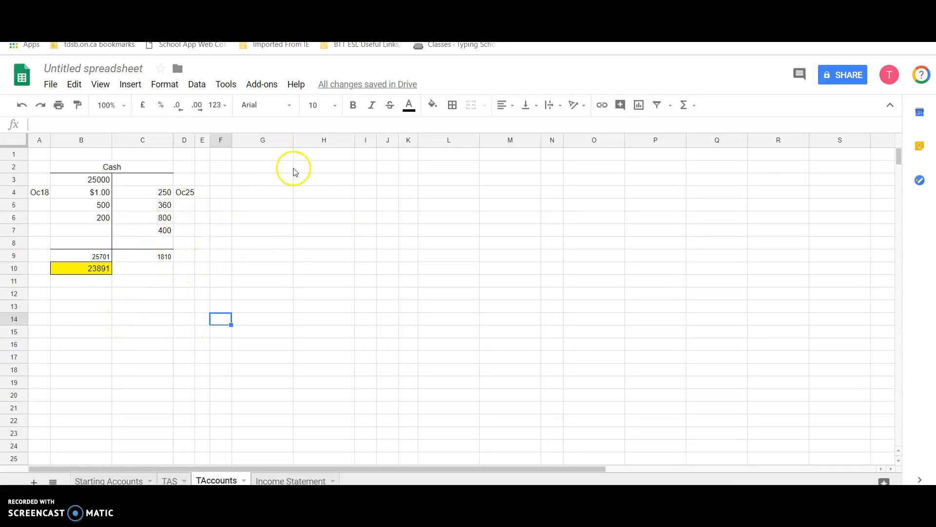
# Merge G2:H2 as the title cell of a new T-account and give it a bottom border
pyautogui.moveTo(266, 169); pyautogui.dragTo(315, 165)
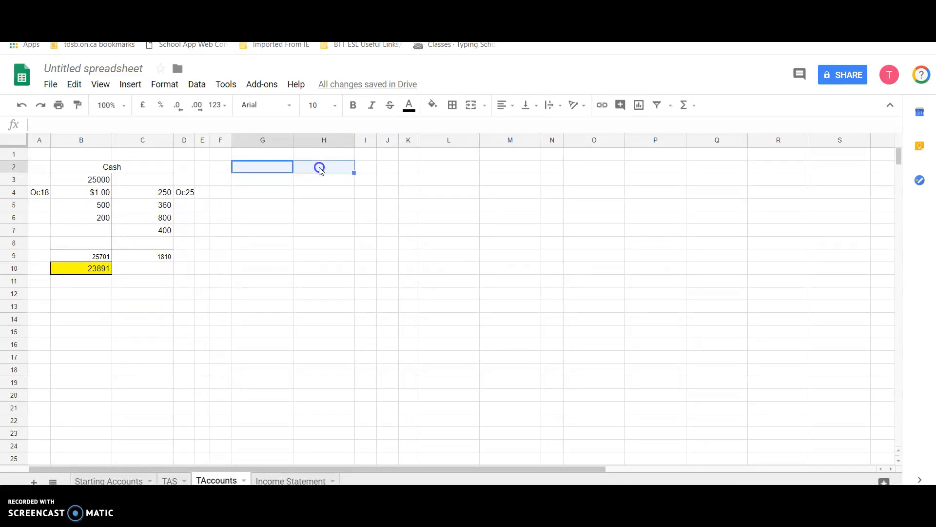
pyautogui.click(474, 105)
pyautogui.click(453, 105)
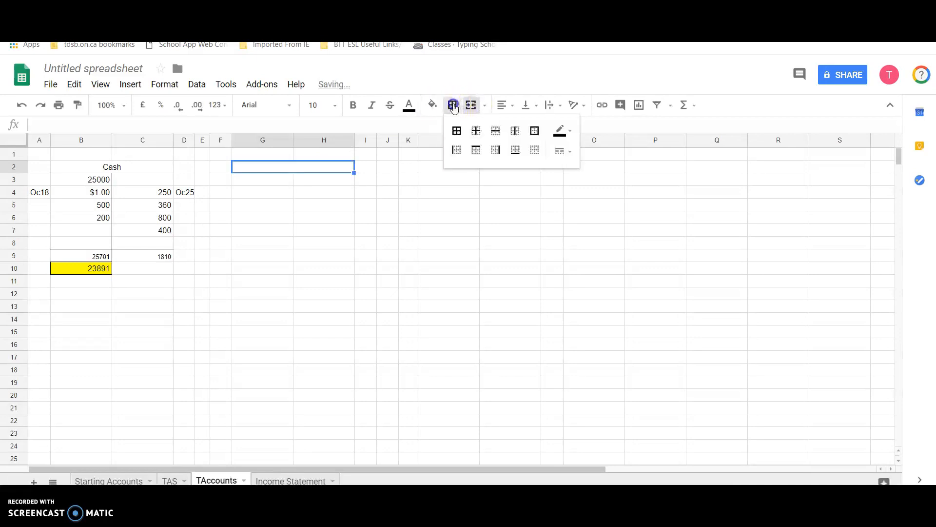
pyautogui.click(515, 150)
# Add a left border to H3:H7 as the vertical divider of the new T-account
pyautogui.moveTo(313, 184); pyautogui.dragTo(309, 239)
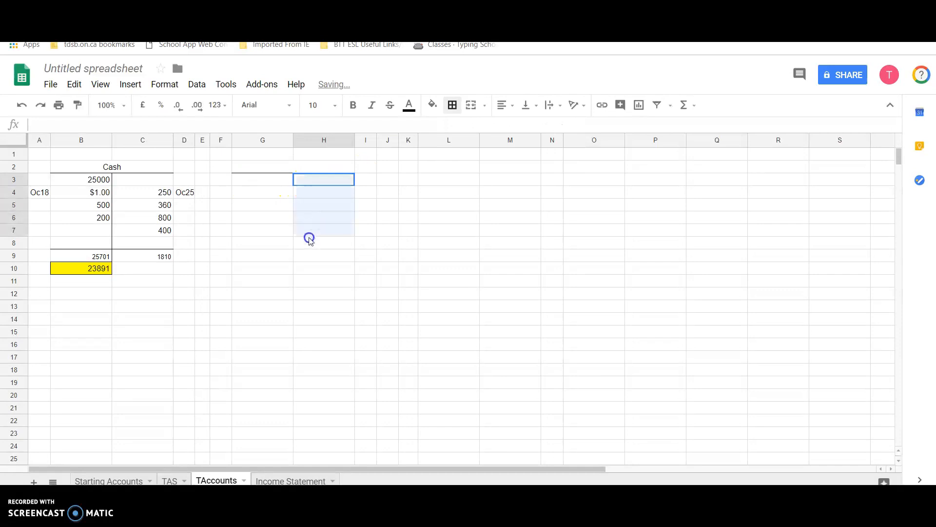
pyautogui.click(452, 105)
pyautogui.click(457, 150)
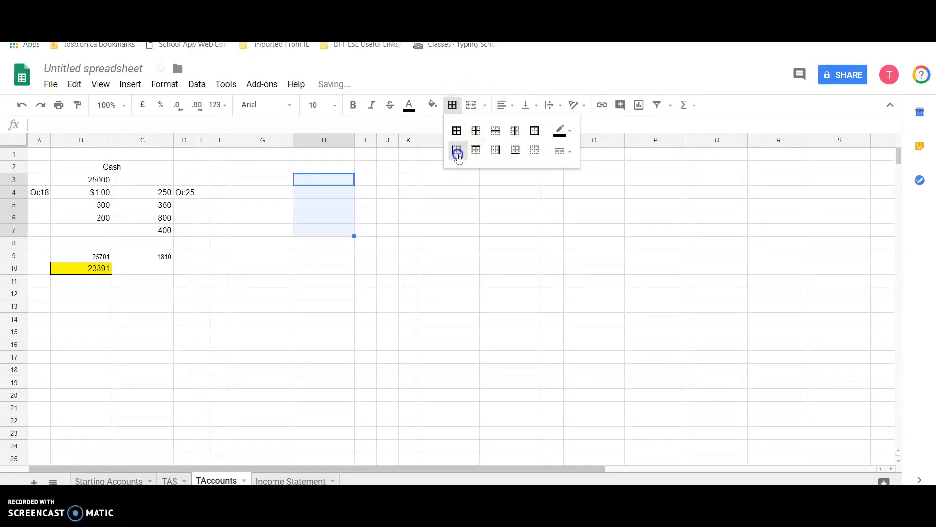
pyautogui.click(390, 243)
# Copy the blank T-account in G2:H7 and paste it starting at L2
pyautogui.moveTo(301, 168); pyautogui.dragTo(301, 236)
pyautogui.hotkey('ctrl', 'c')
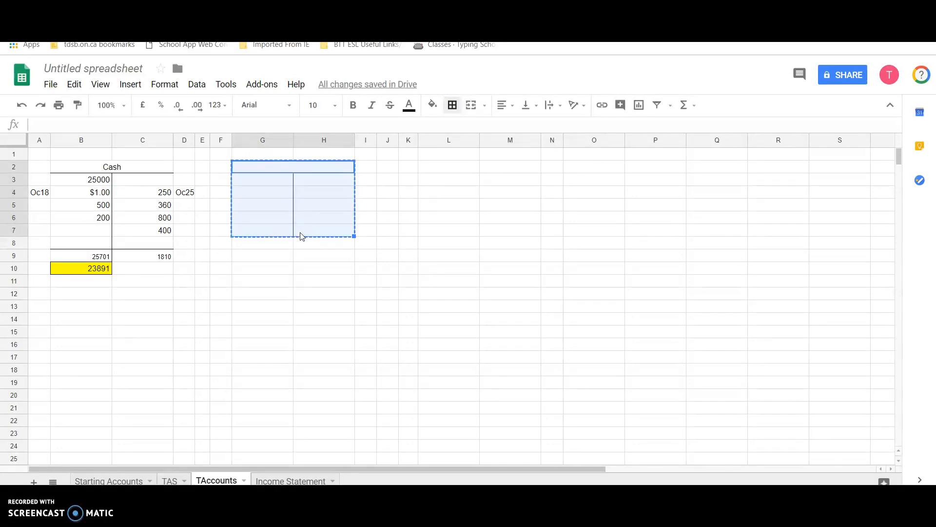
pyautogui.click(458, 167)
pyautogui.hotkey('ctrl', 'v')
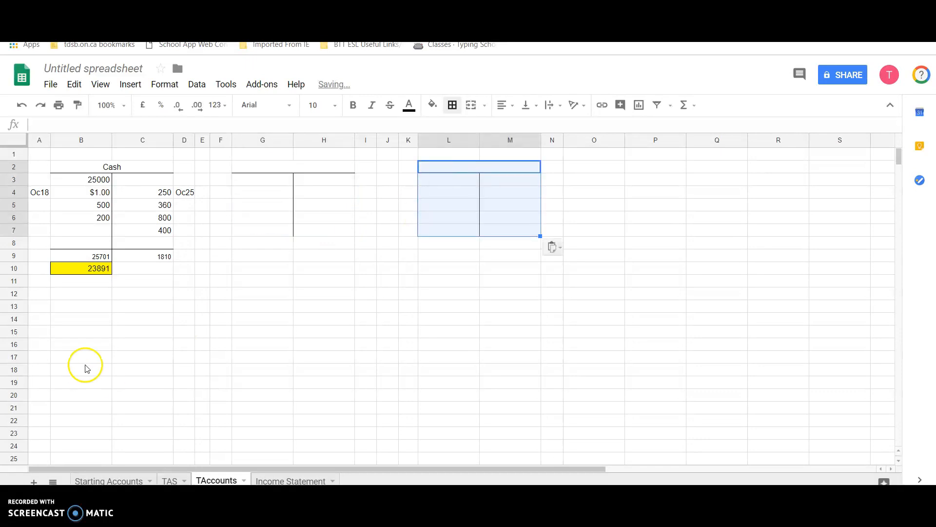
# Paste the blank T-account three times along row 13, starting at B13, G13 and L13
pyautogui.click(90, 311)
pyautogui.hotkey('ctrl', 'v')
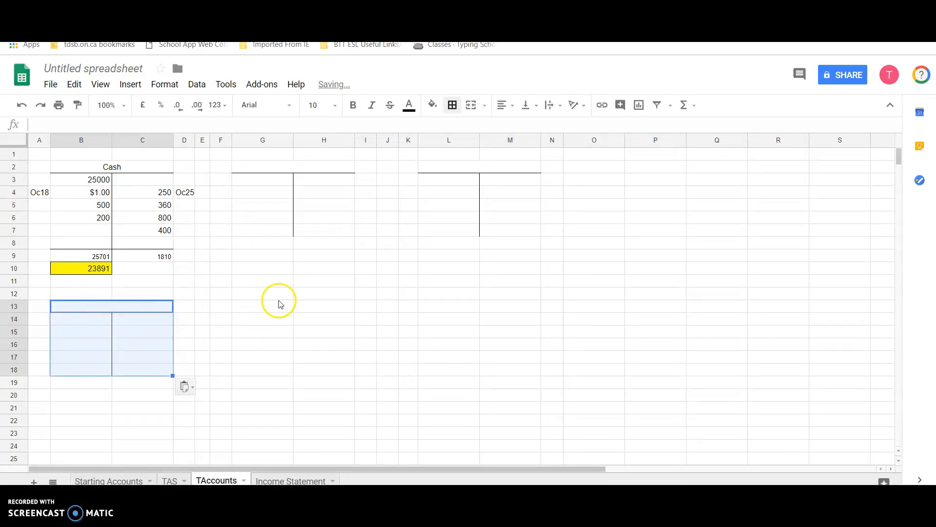
pyautogui.click(277, 308)
pyautogui.hotkey('ctrl', 'v')
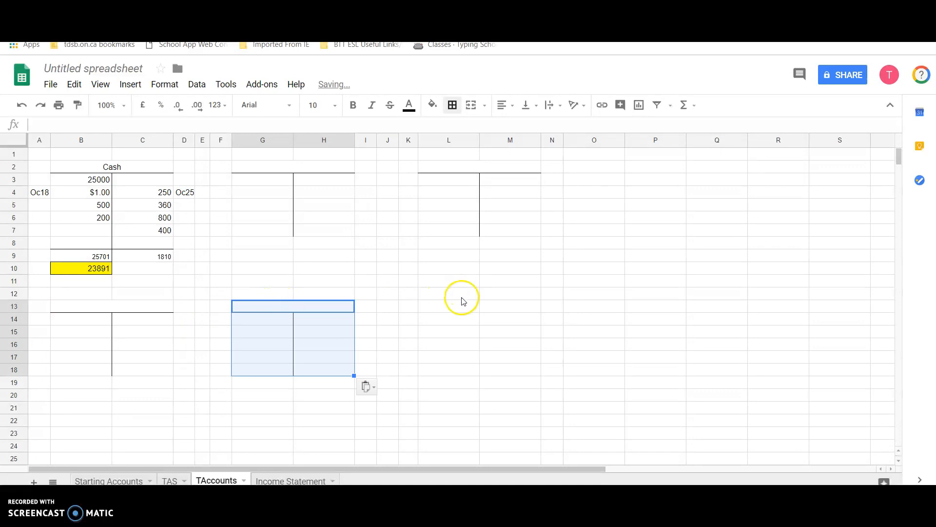
pyautogui.click(449, 307)
pyautogui.hotkey('ctrl', 'v')
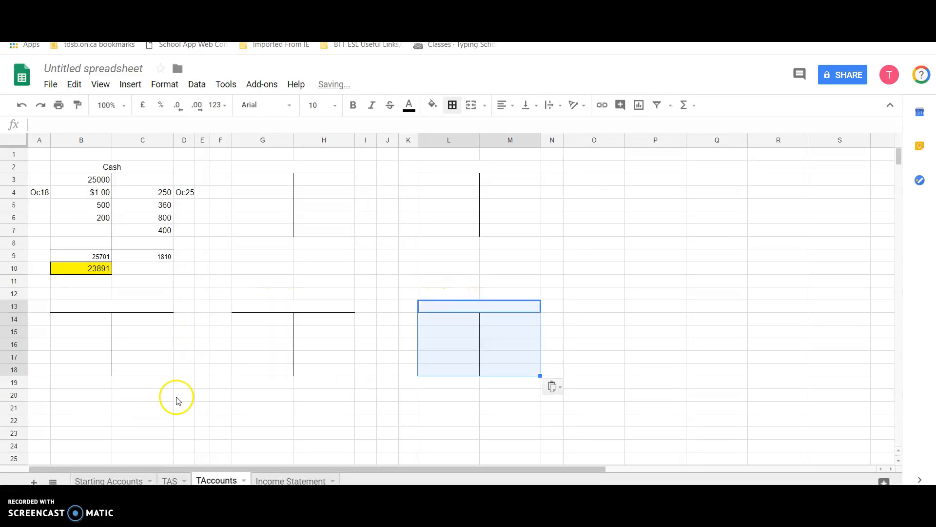
# Paste three more blank T-accounts along row 21, starting at B21, G21 and L21
pyautogui.click(96, 408)
pyautogui.hotkey('ctrl', 'v')
pyautogui.click(253, 406)
pyautogui.hotkey('ctrl', 'v')
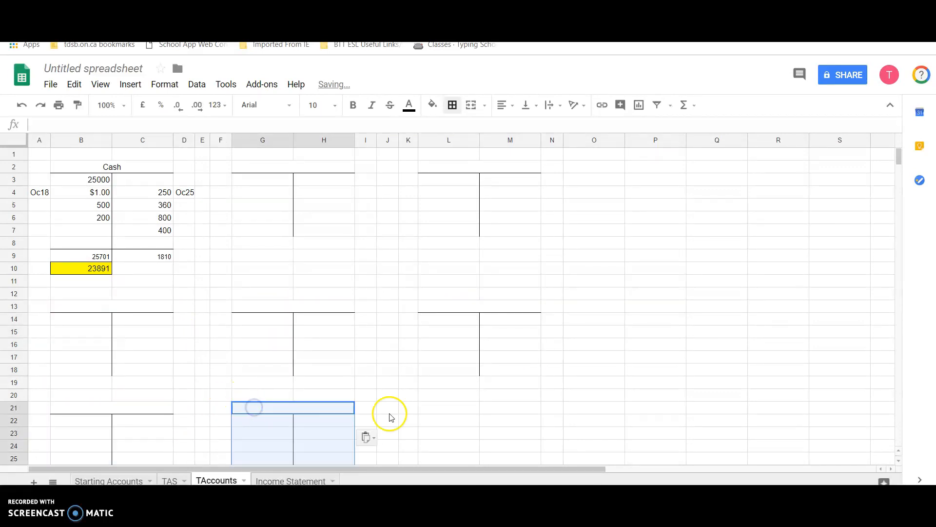
pyautogui.click(452, 410)
pyautogui.hotkey('ctrl', 'v')
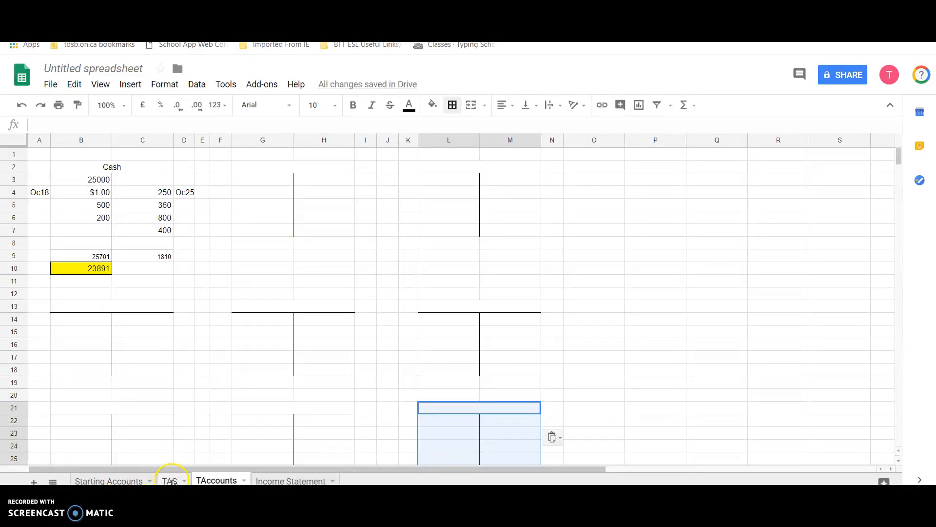
# Review the Starting Accounts, TAS, TAccounts and Income Statement sheets
pyautogui.click(127, 481)
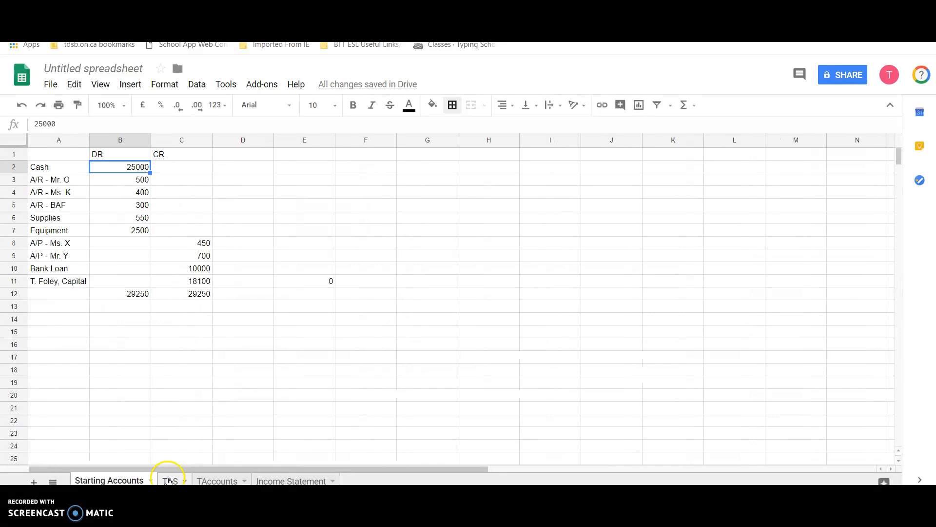
pyautogui.click(169, 480)
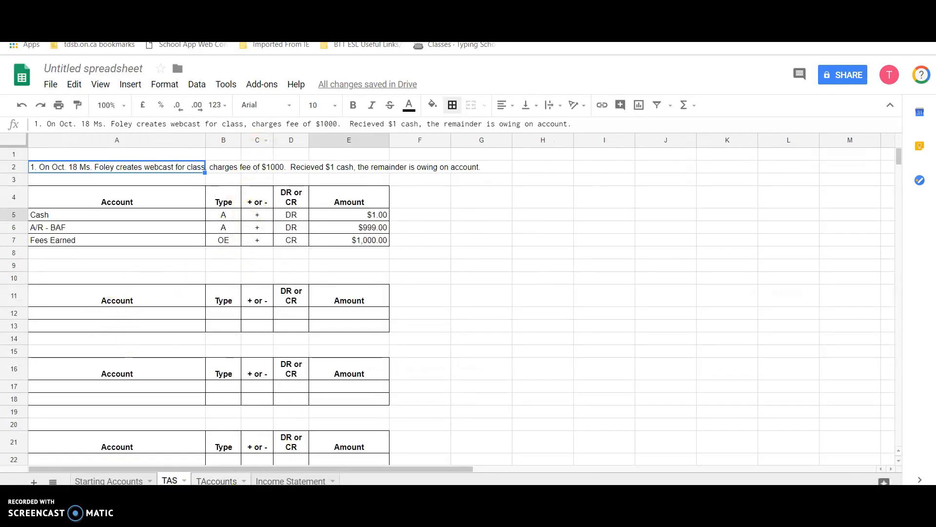
pyautogui.click(222, 481)
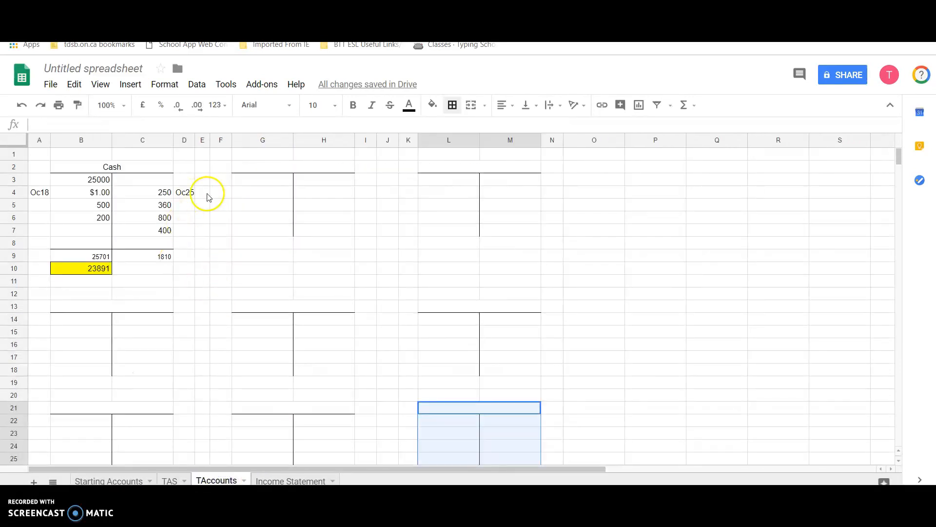
pyautogui.click(288, 481)
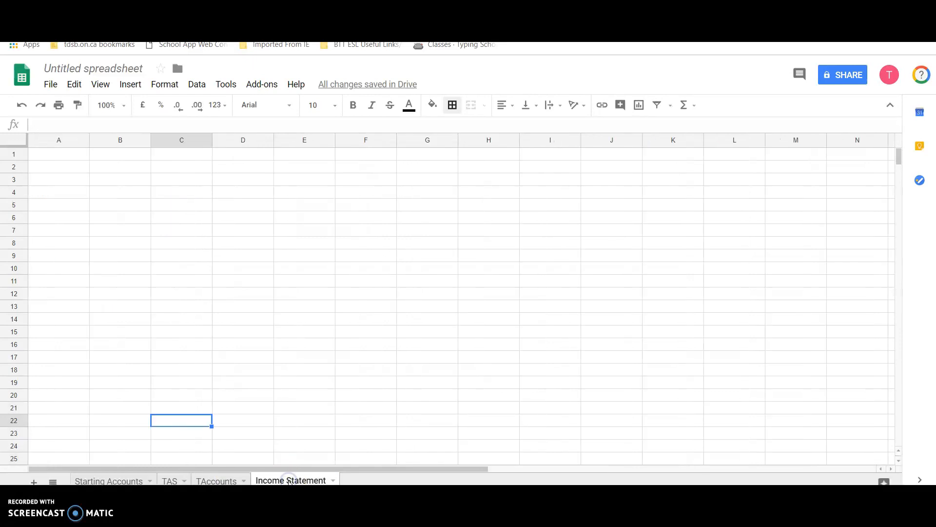
pyautogui.click(104, 182)
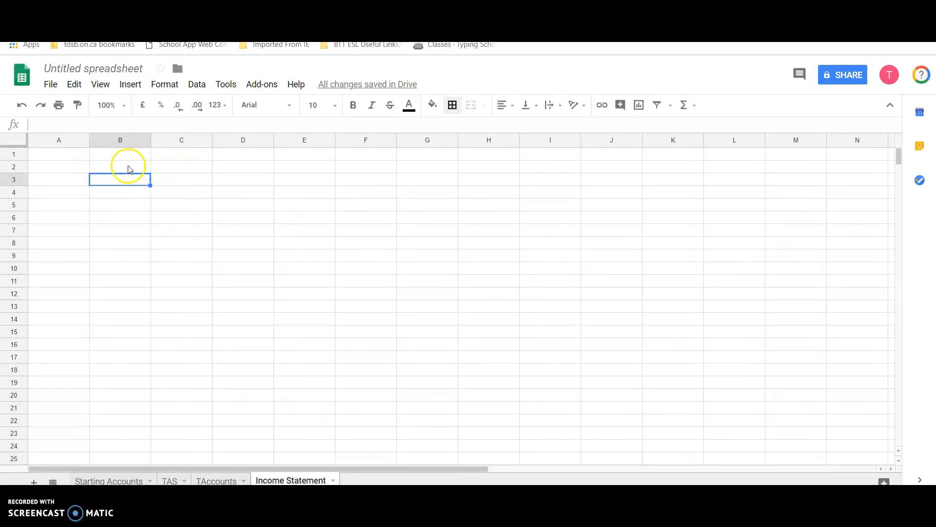
pyautogui.click(130, 168)
pyautogui.click(129, 192)
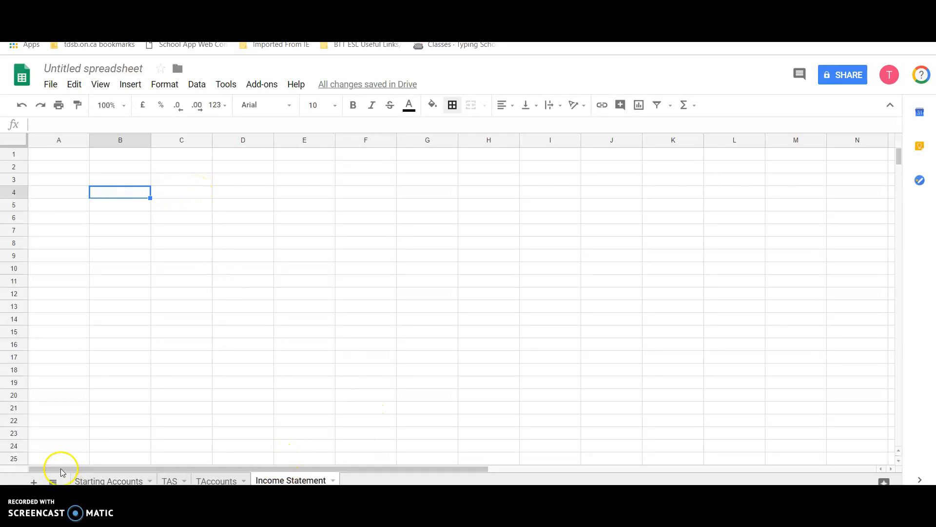
# Add a new sheet between TAccounts and Income Statement and name it Trial Balance
pyautogui.click(33, 482)
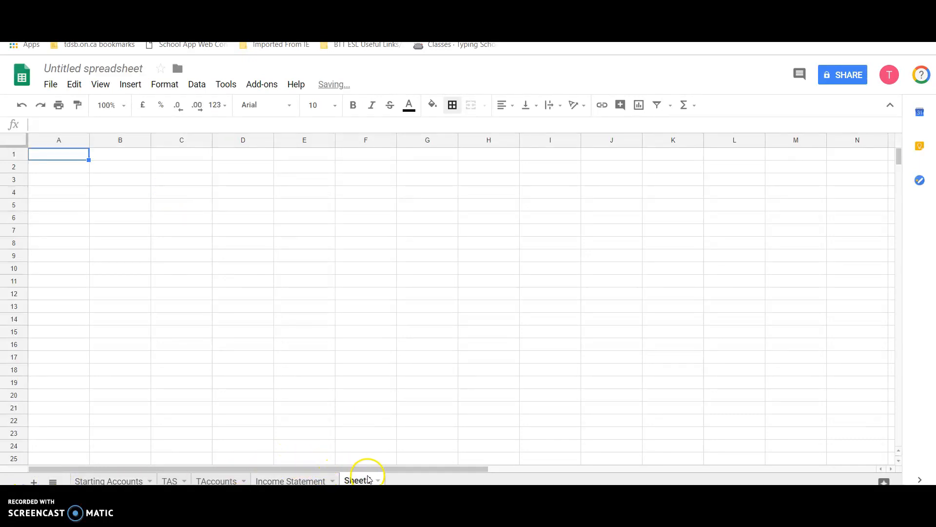
pyautogui.moveTo(341, 479); pyautogui.dragTo(280, 481)
pyautogui.doubleClick(268, 479)
pyautogui.write('Trial')
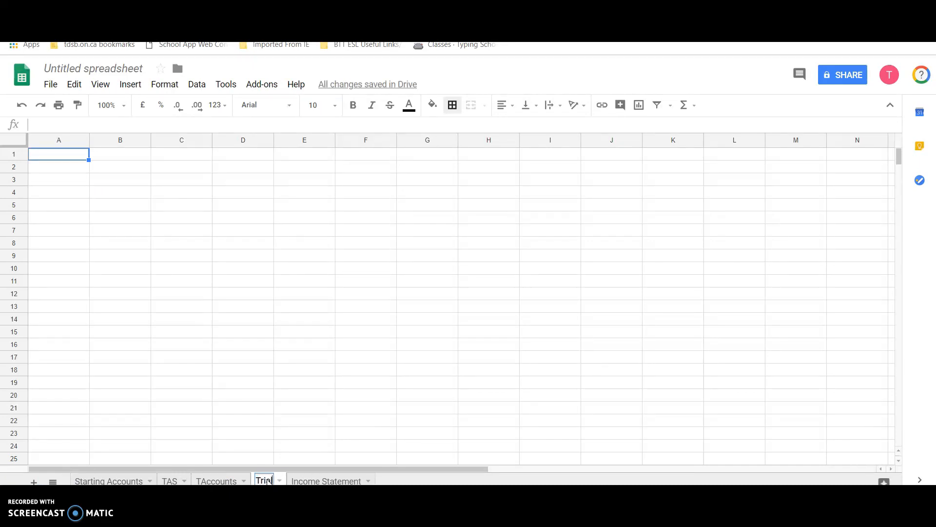
pyautogui.write(' Balance')
pyautogui.press('Return')
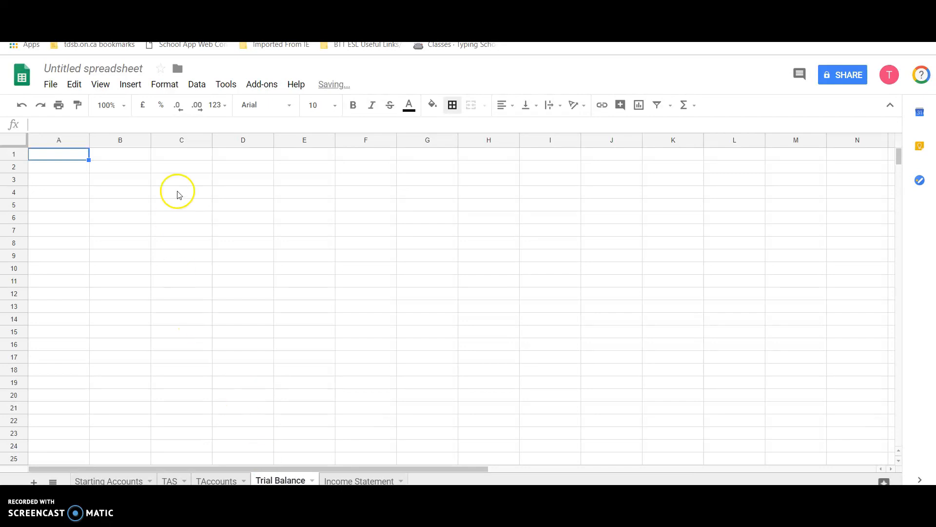
# Enter the tutoring business's name in B3, Trial Balance in B4 and November 30, 2018 in B5
pyautogui.click(137, 182)
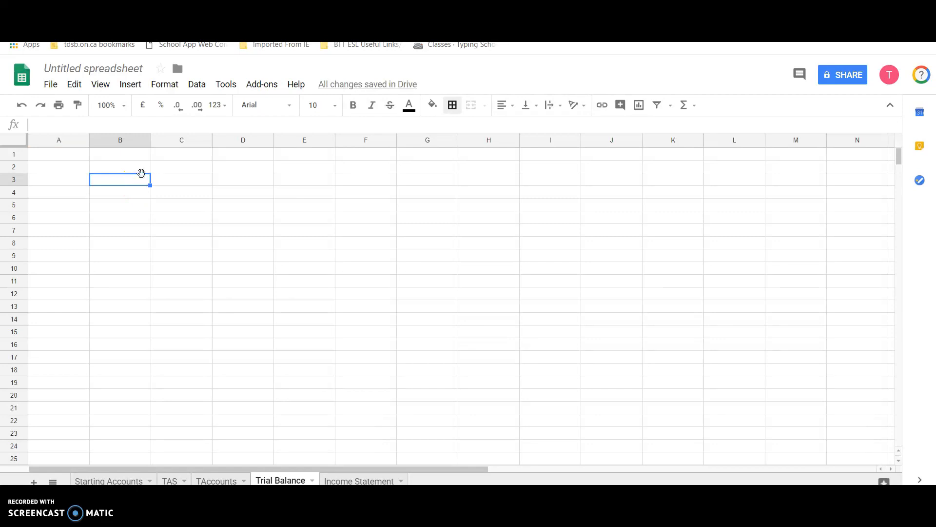
pyautogui.write('Ms. Foley')
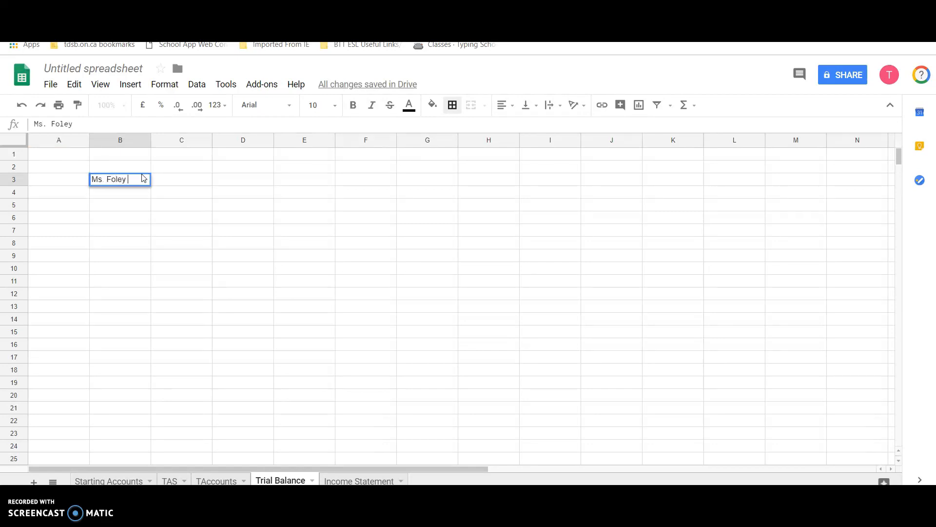
pyautogui.write(' Tutoring Services')
pyautogui.press('Return')
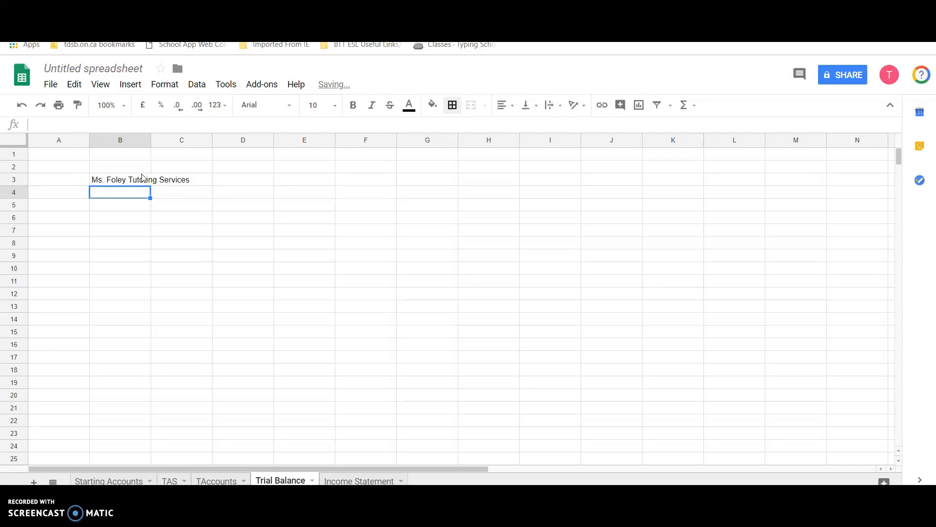
pyautogui.write('Trial B')
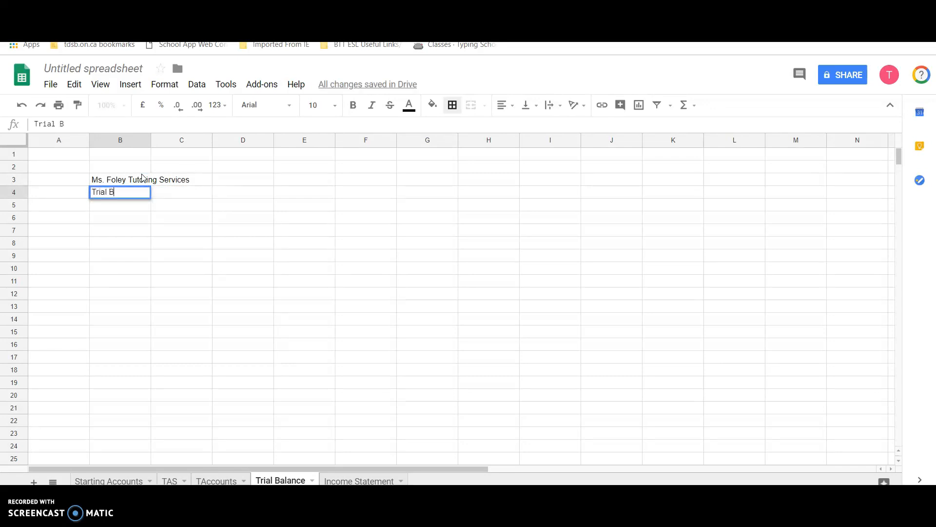
pyautogui.write('alance')
pyautogui.press('Return')
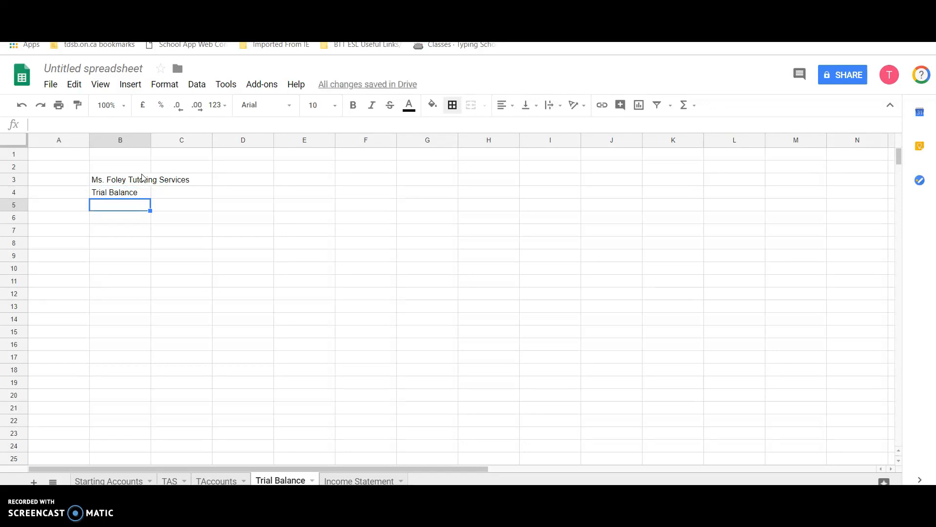
pyautogui.write('O')
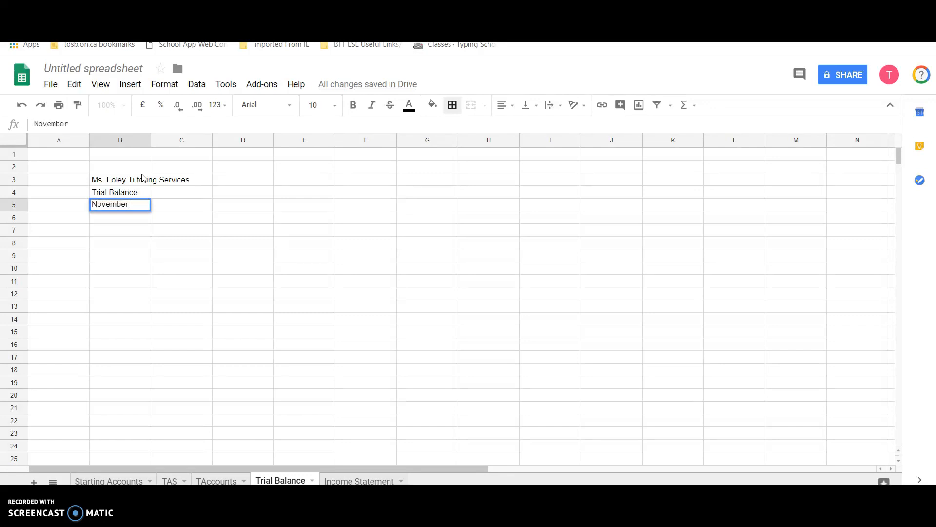
pyautogui.write('2018')
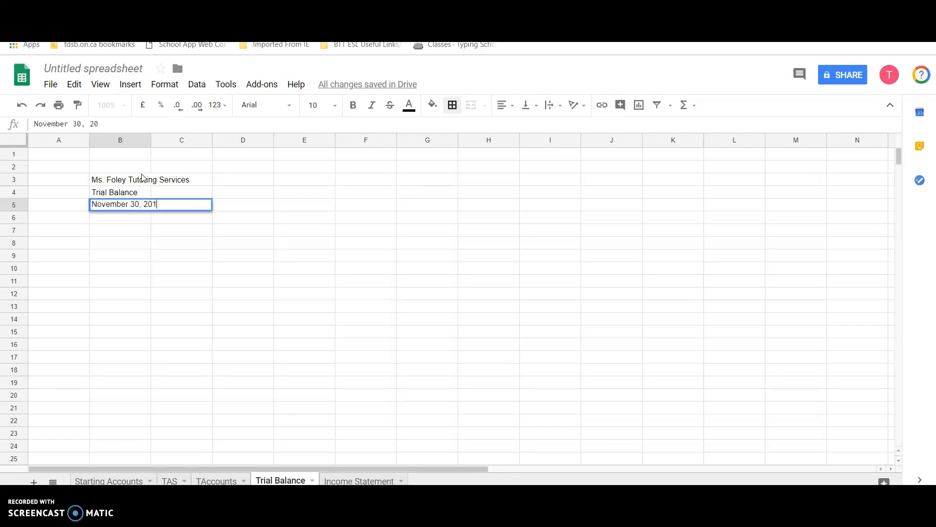
pyautogui.press('Return')
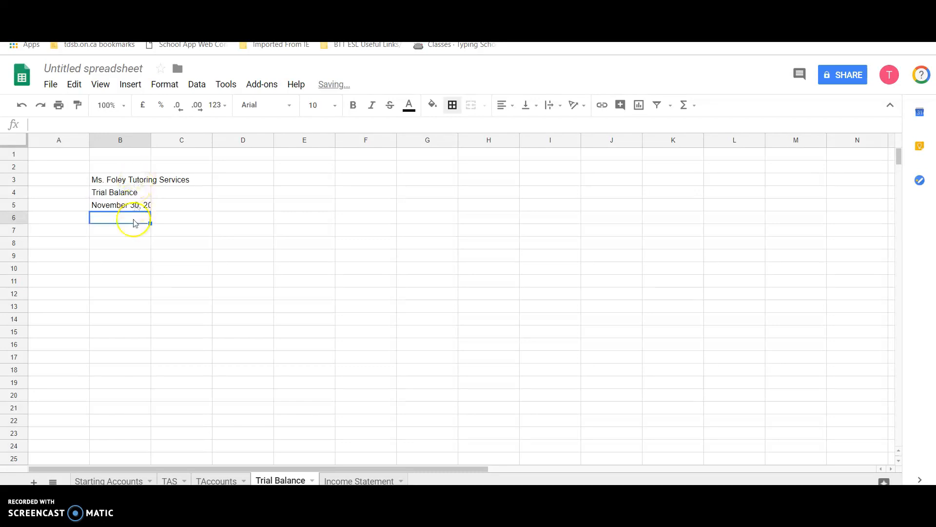
# Add the column headings Accounts, DR and CR in cells B7, C7 and D7
pyautogui.click(131, 233)
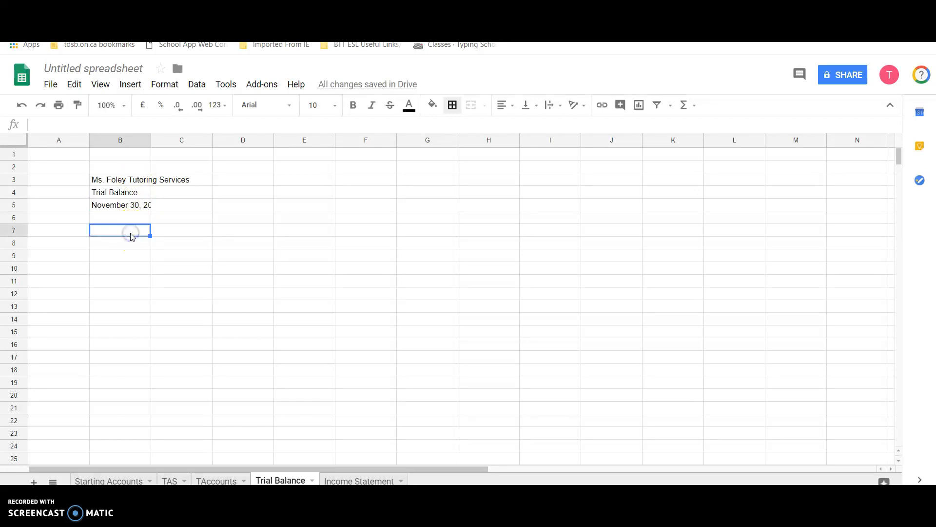
pyautogui.write('Accounts')
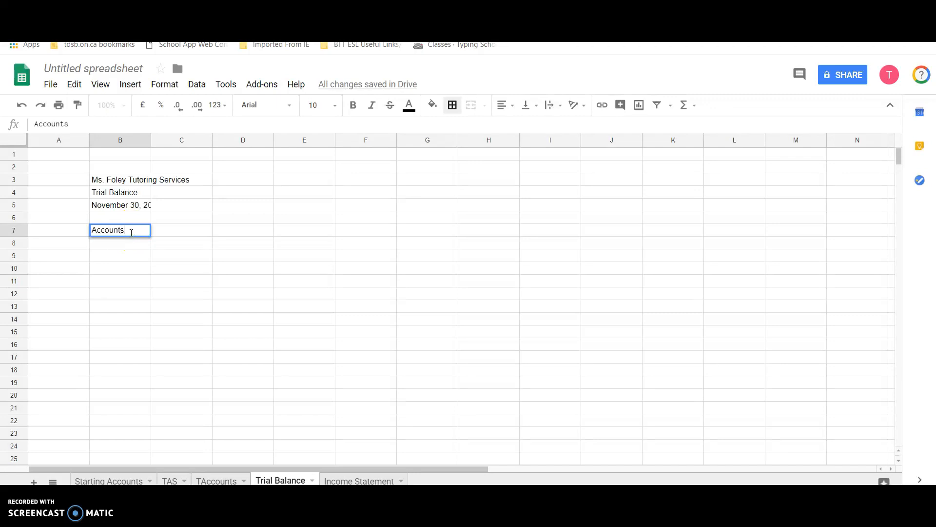
pyautogui.press('Tab')
pyautogui.write('DR')
pyautogui.press('Tab')
pyautogui.write('R')
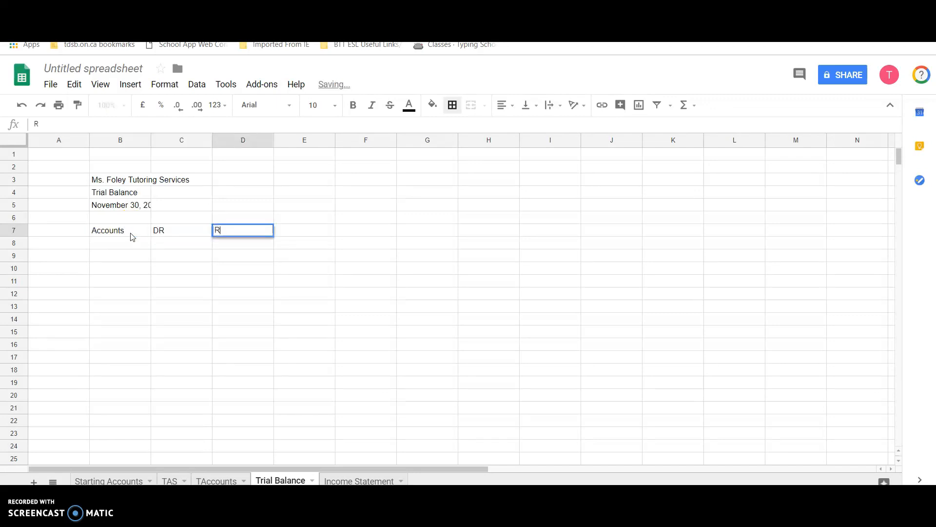
pyautogui.click(153, 256)
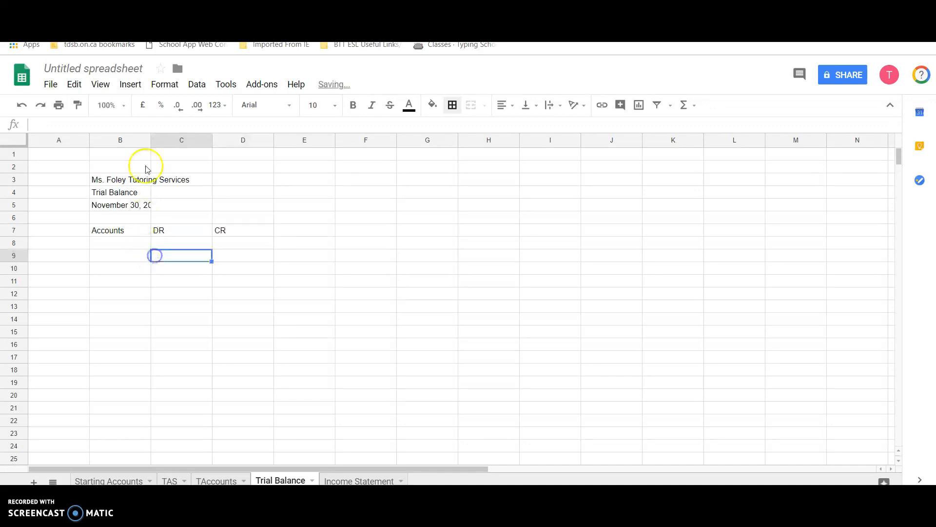
# Merge columns B to D separately in each of the three title rows, 3, 4 and 5
pyautogui.moveTo(133, 181); pyautogui.dragTo(253, 178)
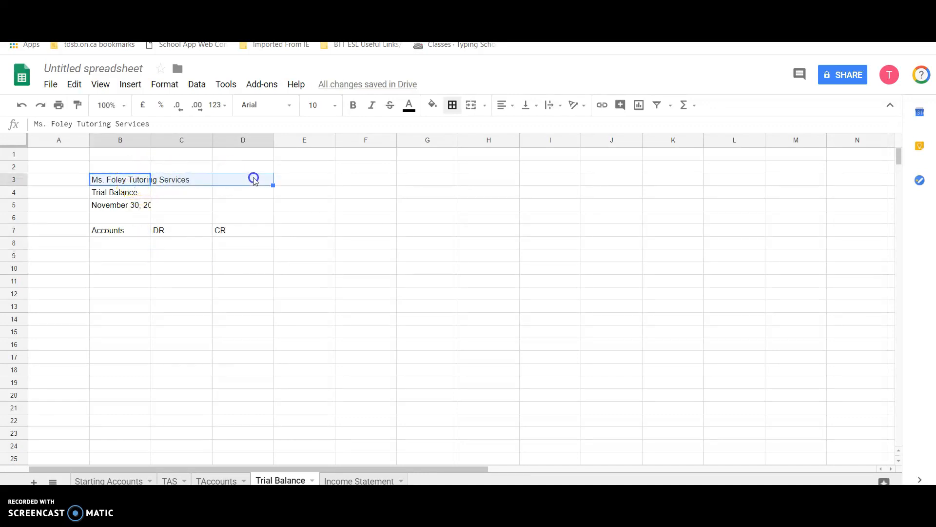
pyautogui.click(471, 105)
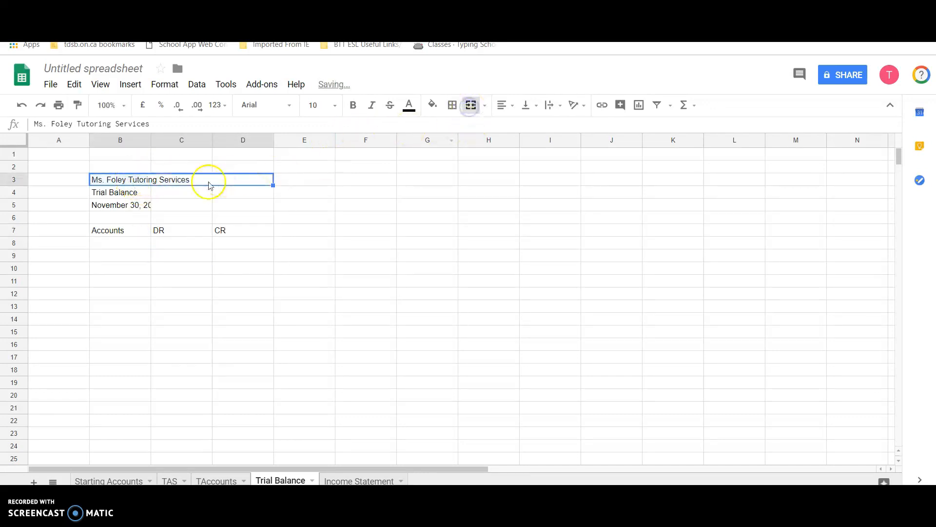
pyautogui.click(126, 193)
pyautogui.moveTo(126, 193); pyautogui.dragTo(244, 190)
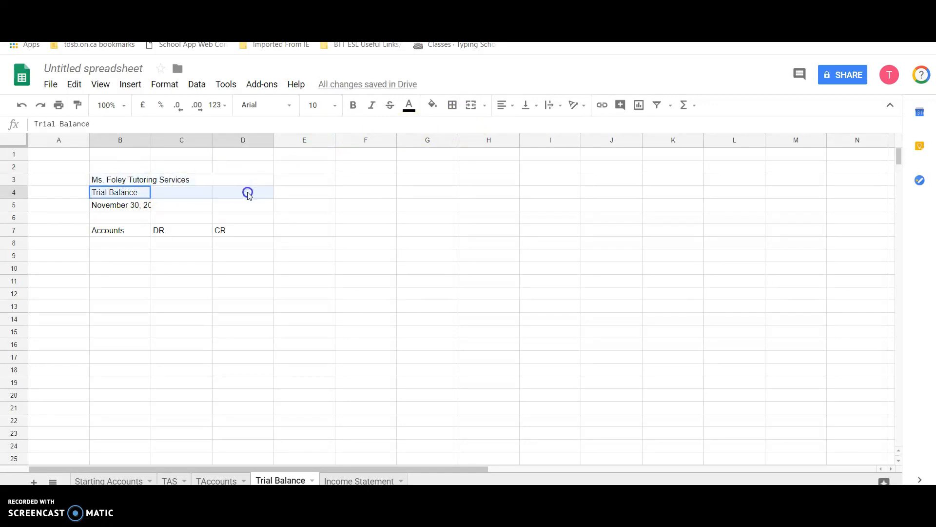
pyautogui.click(471, 105)
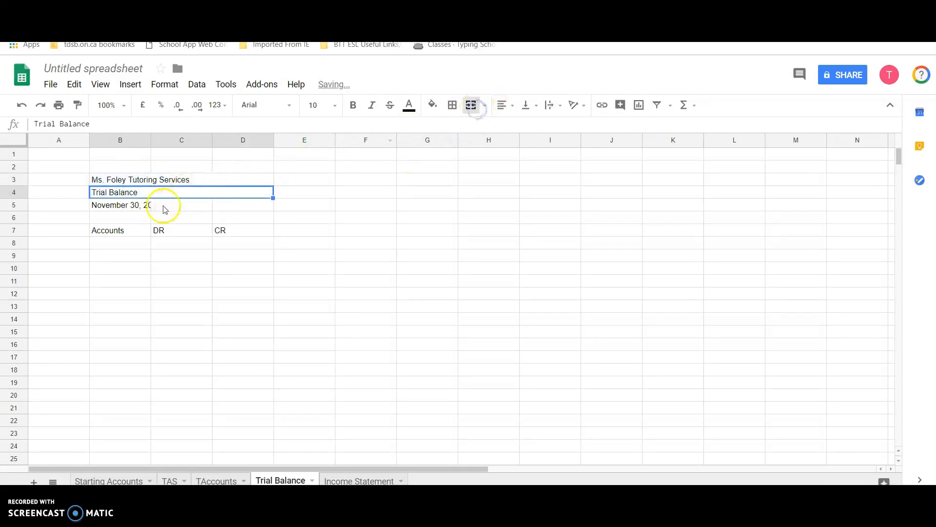
pyautogui.click(124, 206)
pyautogui.moveTo(125, 206); pyautogui.dragTo(241, 203)
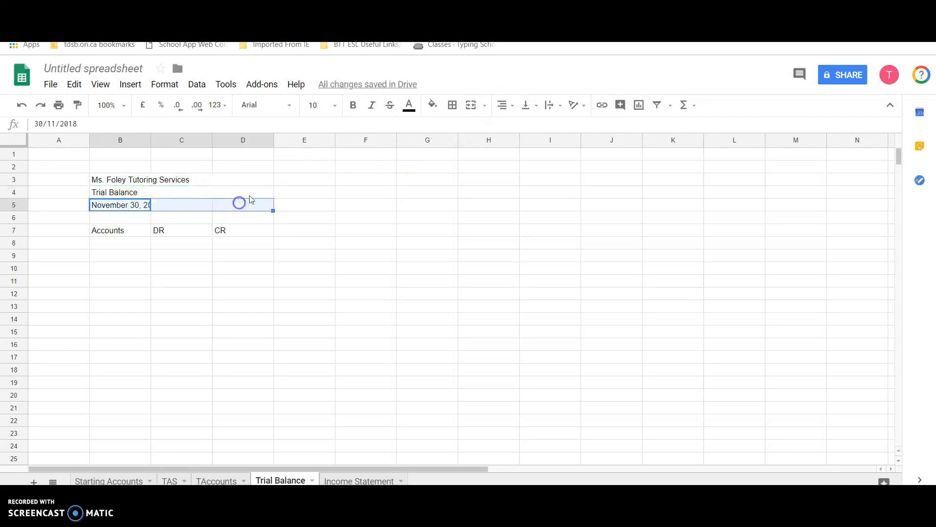
pyautogui.click(473, 104)
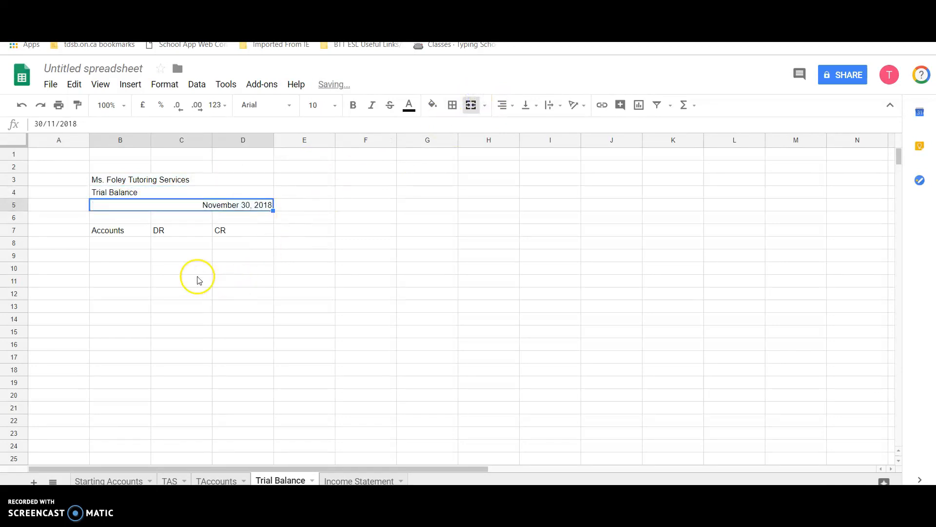
# Widen column B to more than twice its width and center the three merged title lines
pyautogui.click(149, 141)
pyautogui.moveTo(152, 142); pyautogui.dragTo(230, 142)
pyautogui.moveTo(190, 180); pyautogui.dragTo(193, 205)
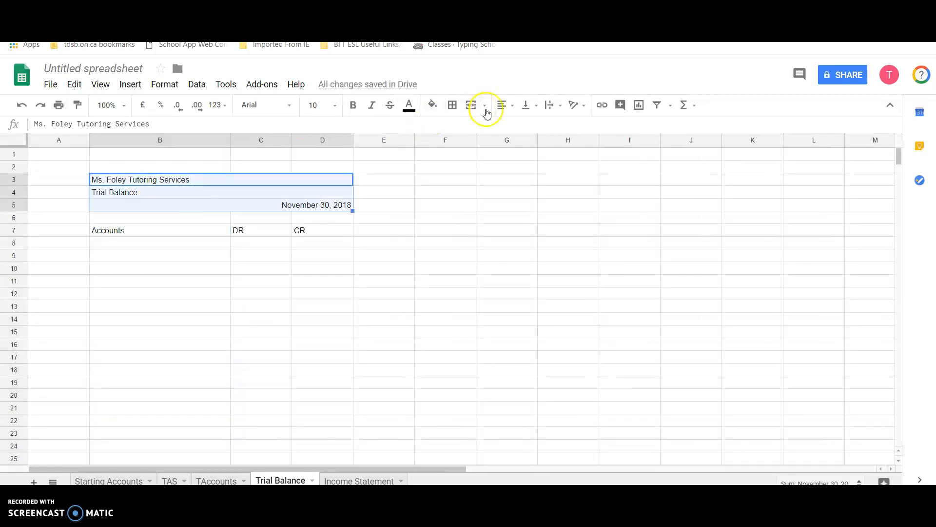
pyautogui.click(505, 109)
pyautogui.click(528, 126)
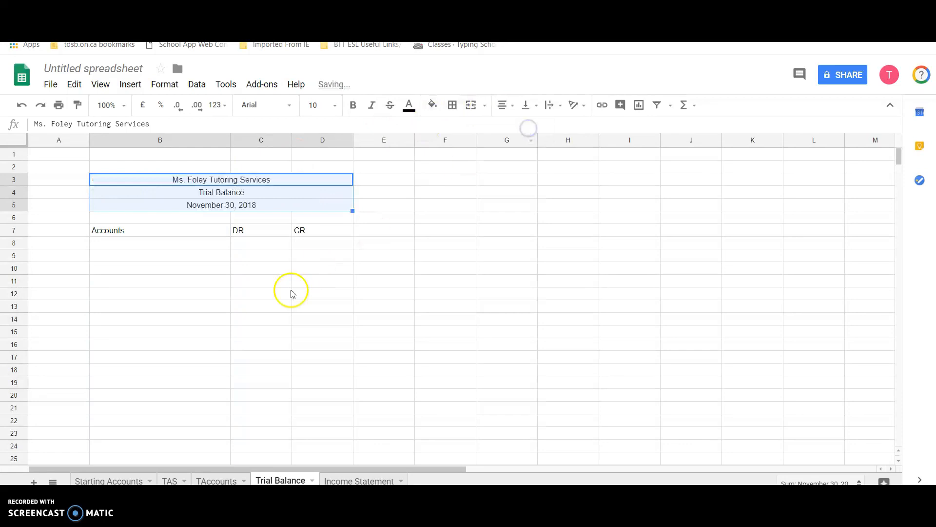
pyautogui.click(221, 282)
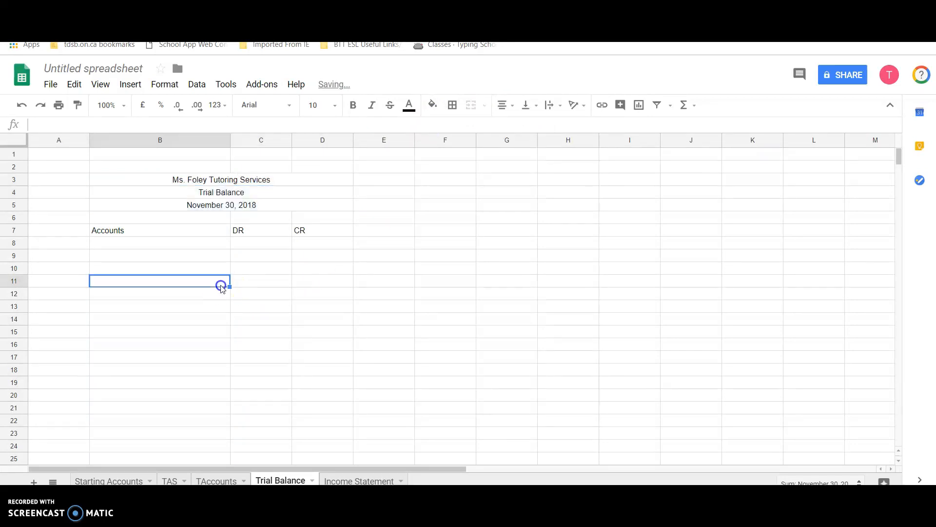
# List Cash in B8 and the placeholder text blah in B9, B10 and B11
pyautogui.click(158, 246)
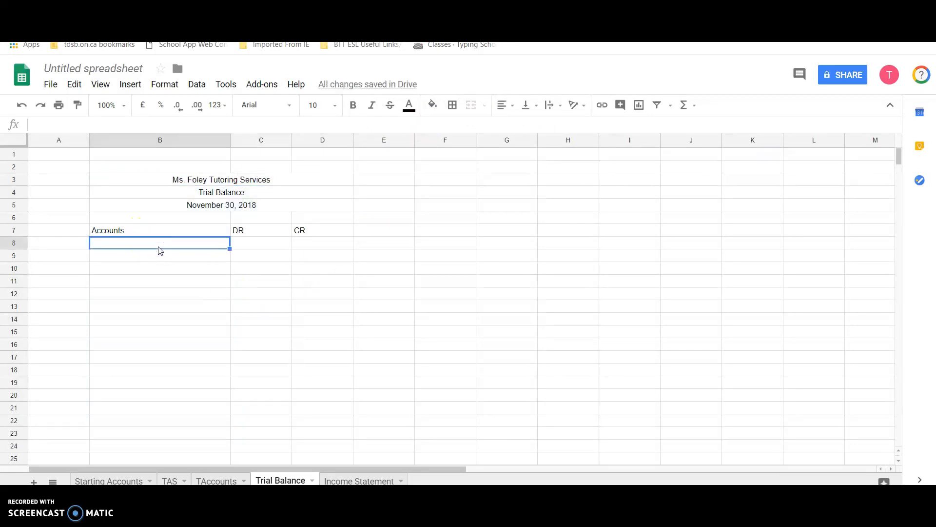
pyautogui.write('Cash')
pyautogui.press('Return')
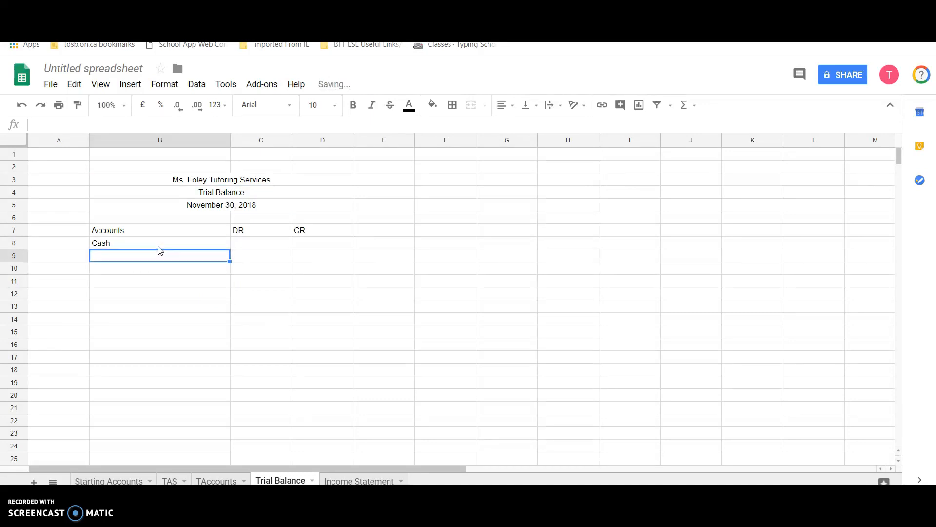
pyautogui.write('blah')
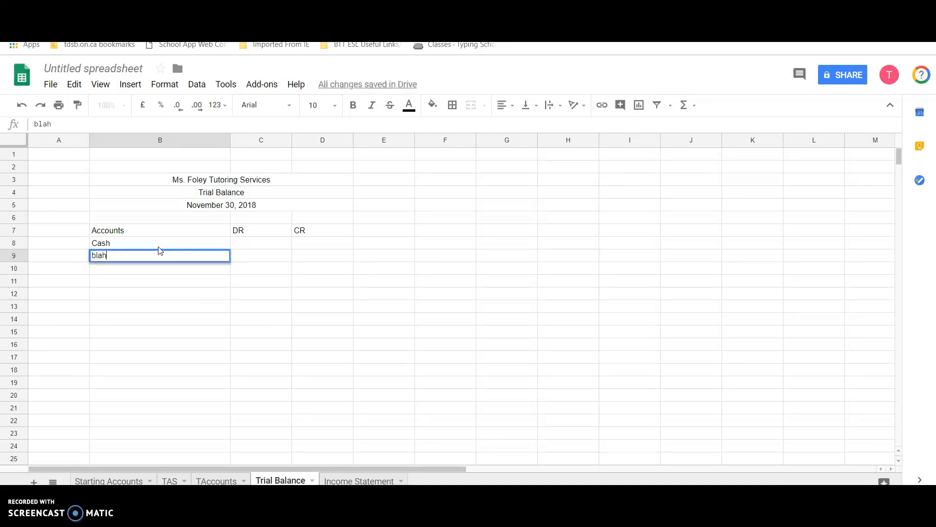
pyautogui.press('Return')
pyautogui.write('bh')
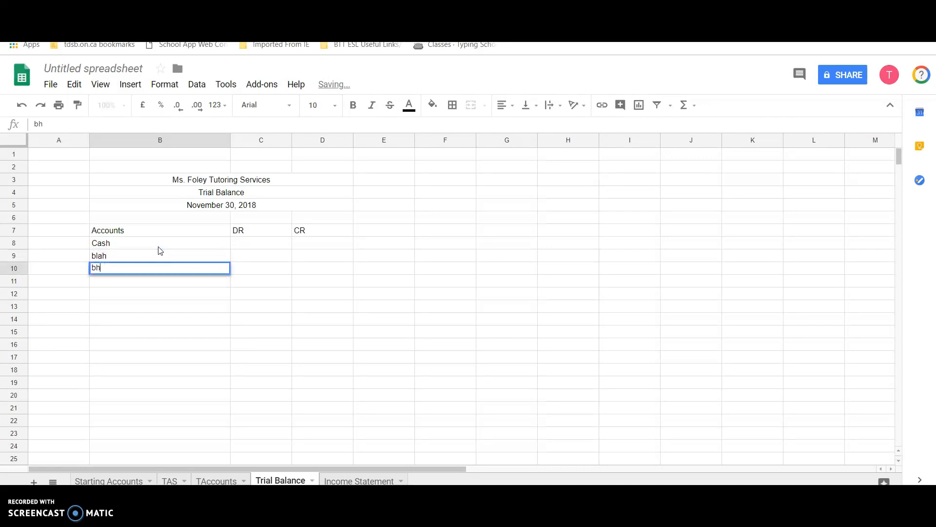
pyautogui.press('Return')
pyautogui.write('bhla')
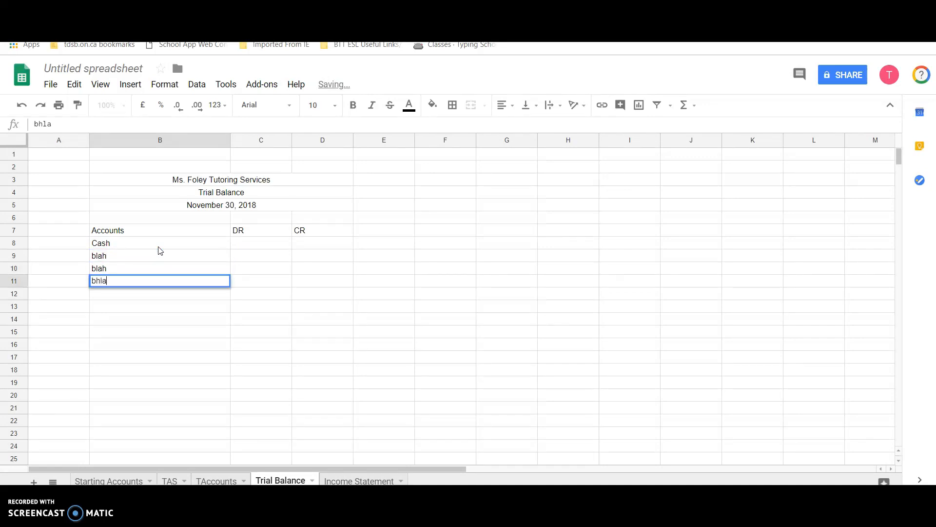
pyautogui.write('h')
pyautogui.press('Return')
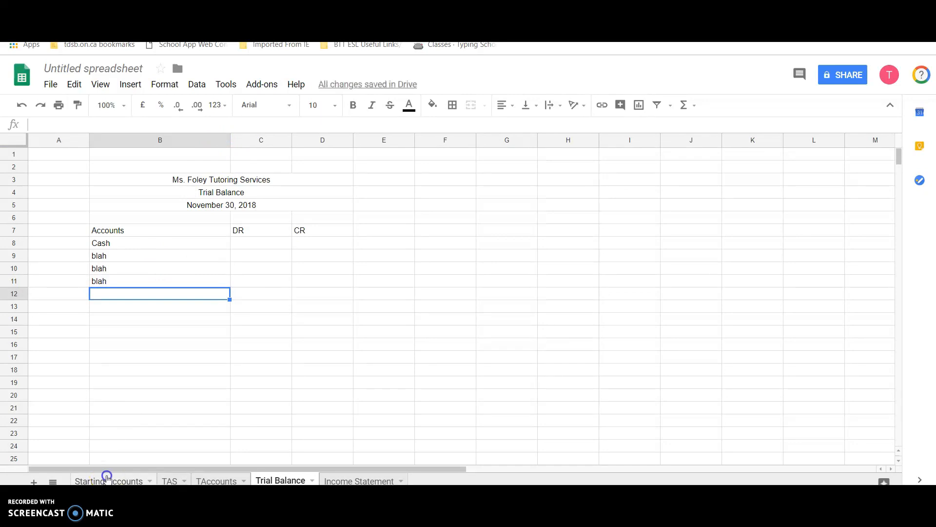
# Review the account names on the Starting Accounts sheet and the empty rows beneath them
pyautogui.click(107, 479)
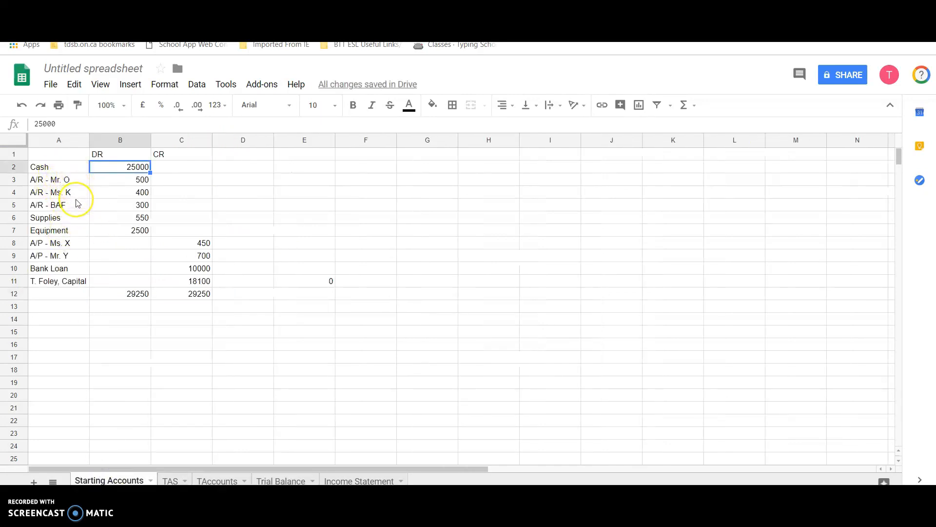
pyautogui.click(54, 282)
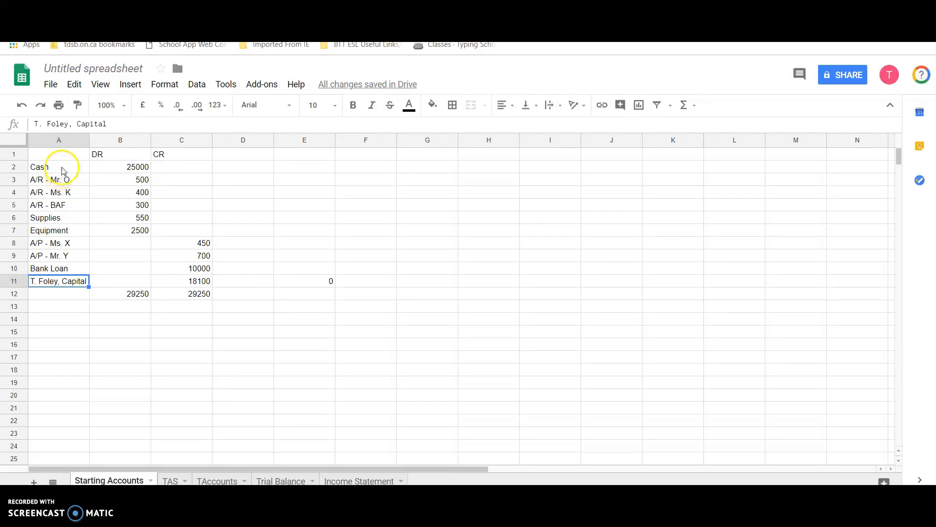
pyautogui.click(77, 293)
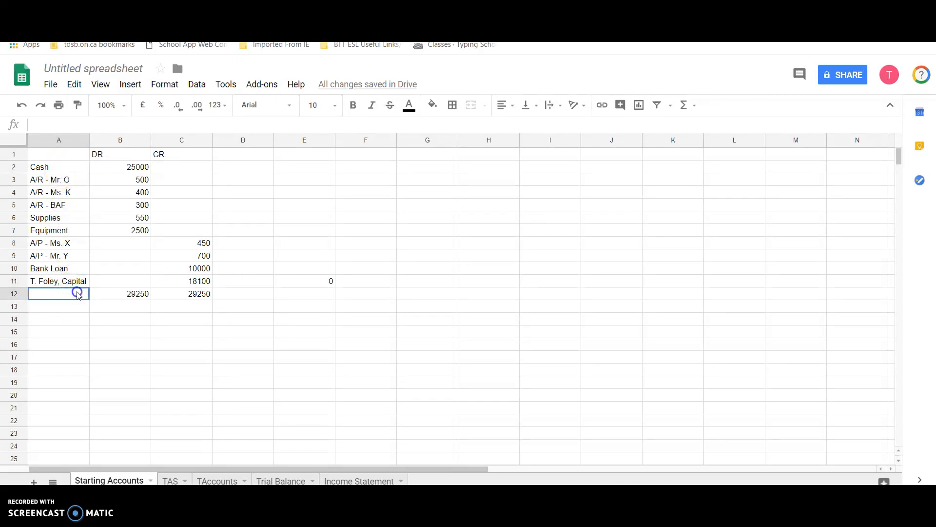
pyautogui.click(71, 298)
pyautogui.click(65, 306)
pyautogui.click(63, 320)
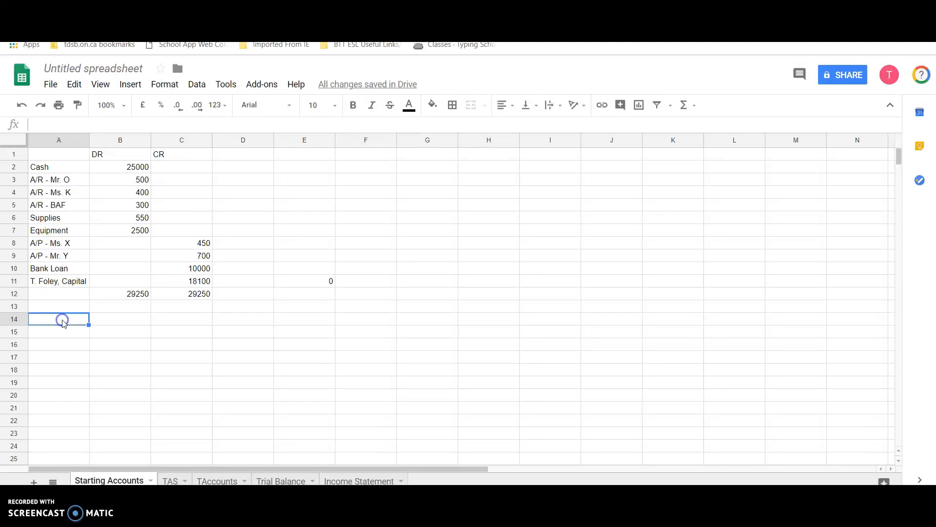
pyautogui.click(62, 334)
pyautogui.click(62, 347)
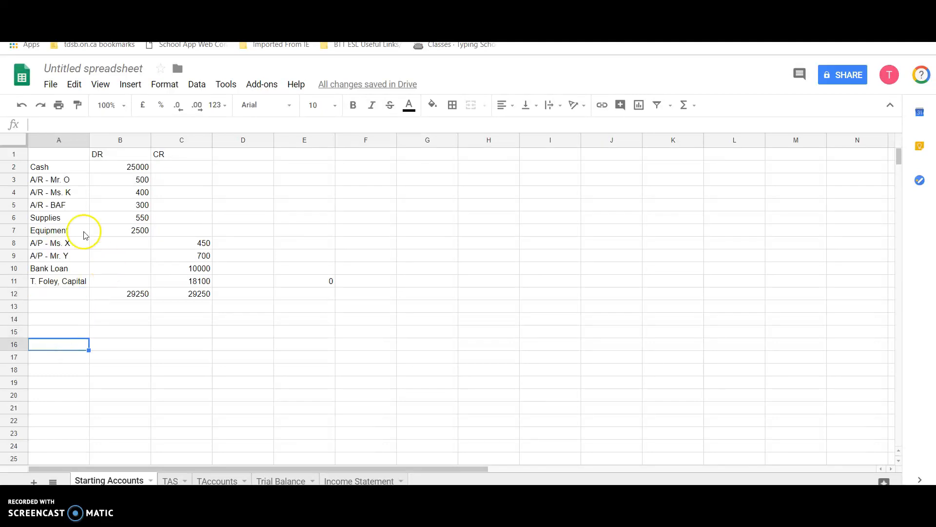
# Copy the account names in A2:A11 of Starting Accounts into the Trial Balance sheet, starting at B7
pyautogui.moveTo(58, 167); pyautogui.dragTo(57, 284)
pyautogui.hotkey('ctrl', 'c')
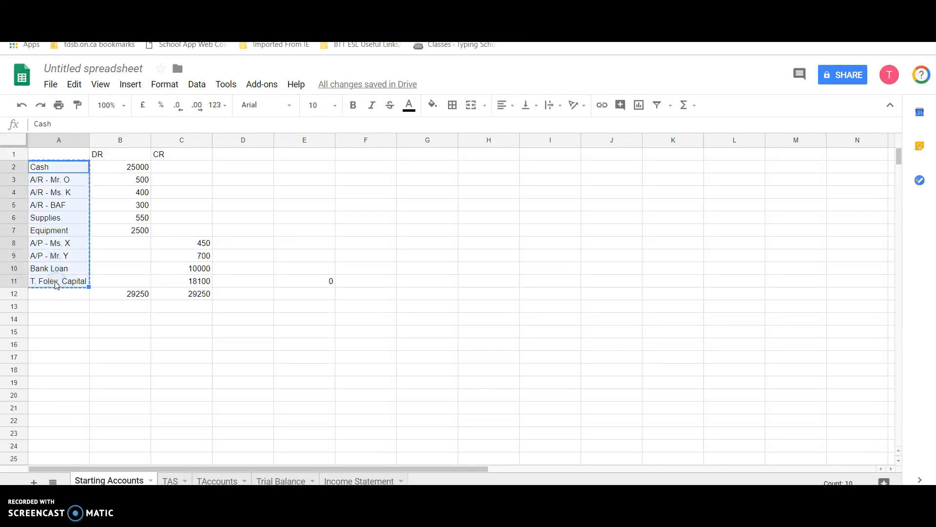
pyautogui.click(286, 481)
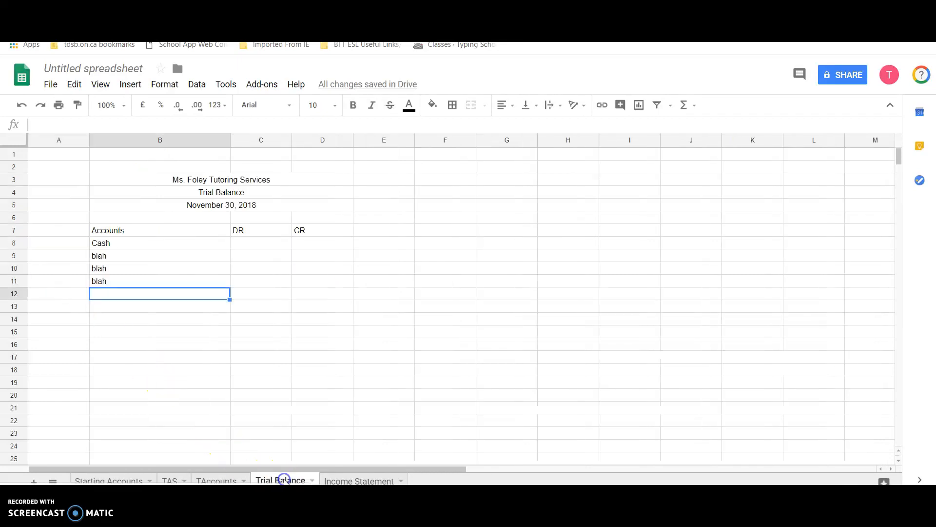
pyautogui.click(123, 230)
pyautogui.hotkey('ctrl', 'v')
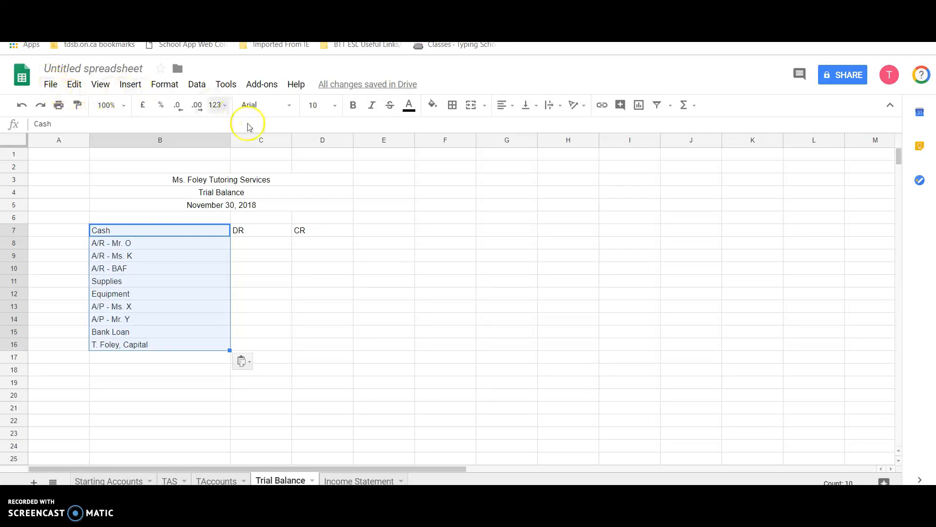
# Undo the paste over the Accounts heading and paste the copied account names starting at B8 instead
pyautogui.click(75, 84)
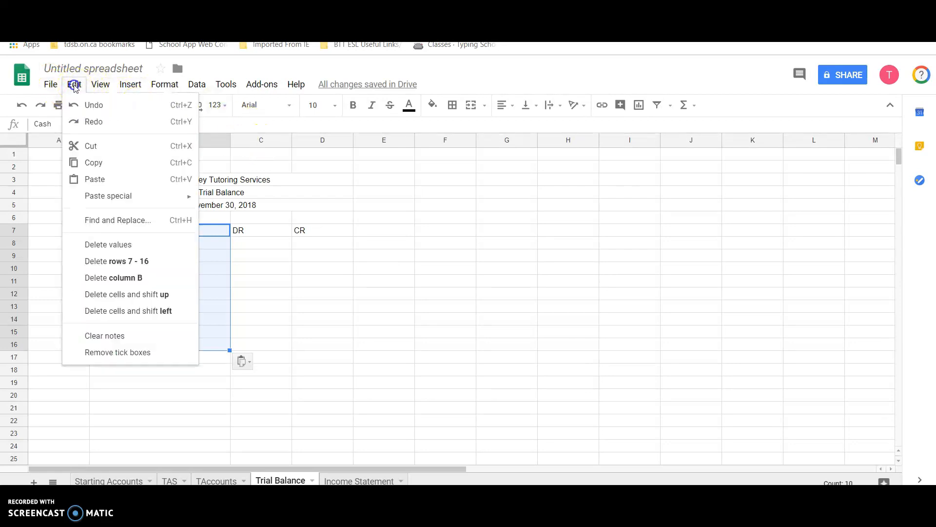
pyautogui.click(81, 104)
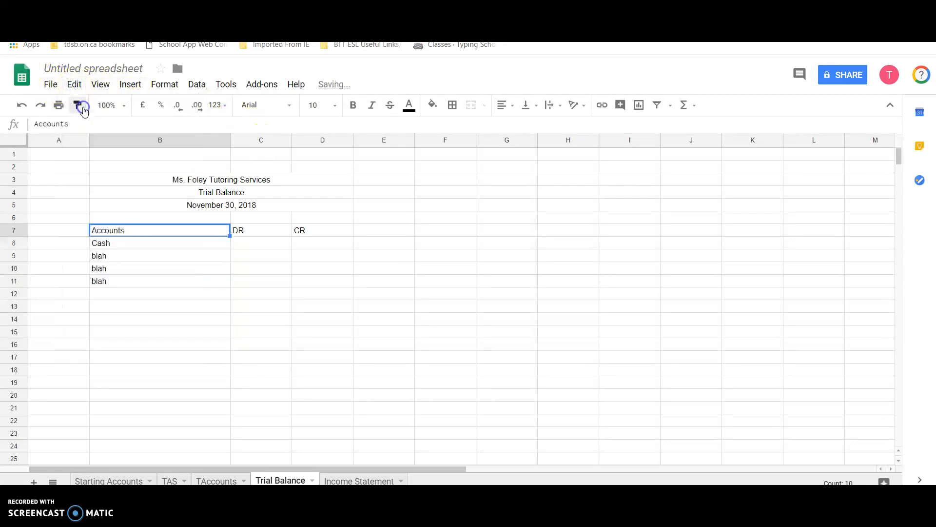
pyautogui.click(129, 244)
pyautogui.hotkey('ctrl', 'v')
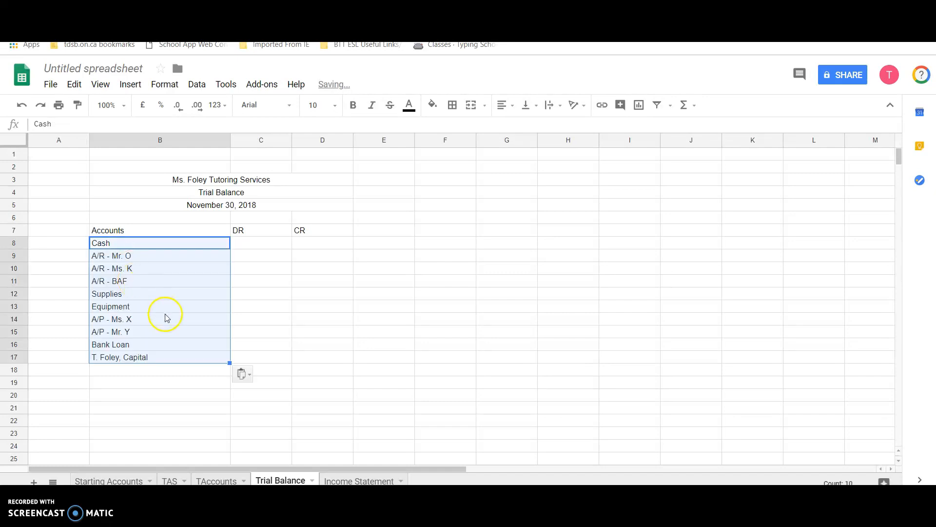
# Add the owner's Drawings account in B18 and Fees Earned in B19
pyautogui.click(125, 369)
pyautogui.write('T. Foley , Drawing')
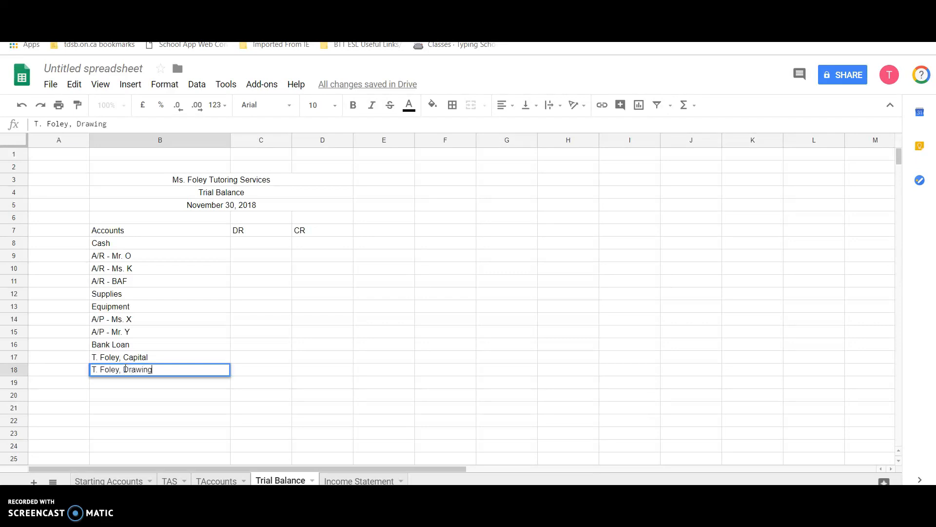
pyautogui.write('s')
pyautogui.press('Return')
pyautogui.write('Fees Ear')
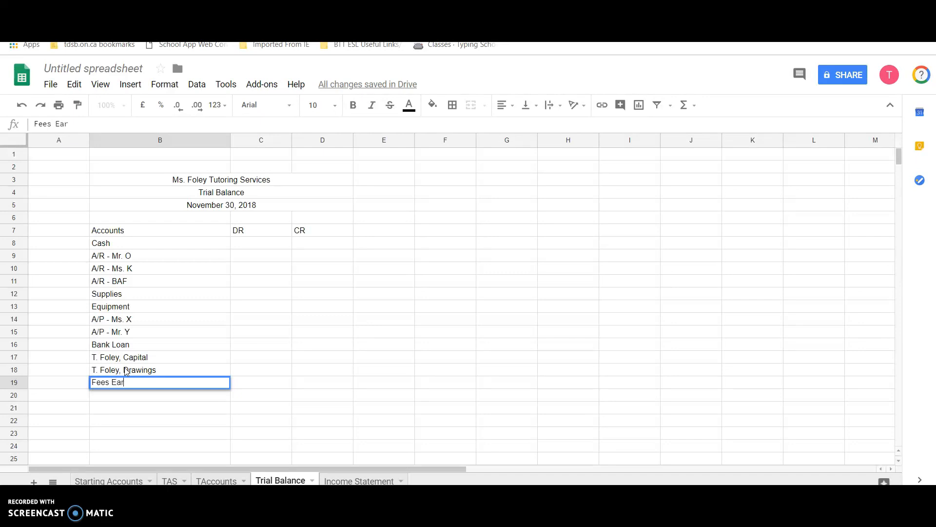
pyautogui.write('ned')
pyautogui.press('Return')
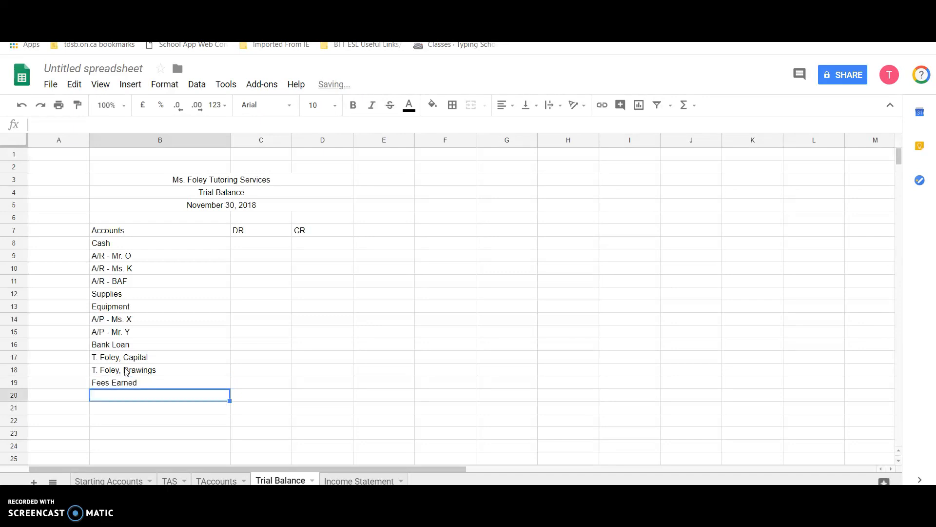
# List Advertising Expense, Rent Expense and Equipment Repairs Expense in B20, B21 and B22
pyautogui.write('Advertising Expe')
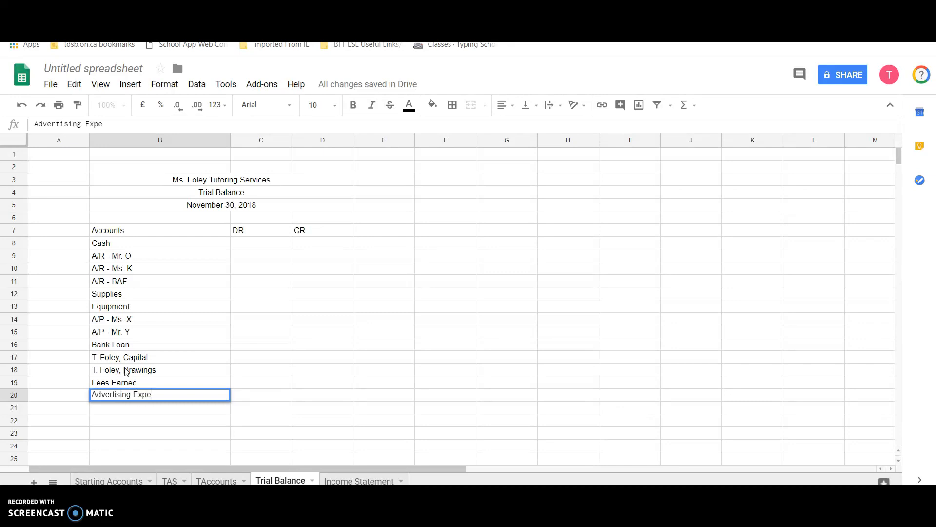
pyautogui.write('nse')
pyautogui.press('Return')
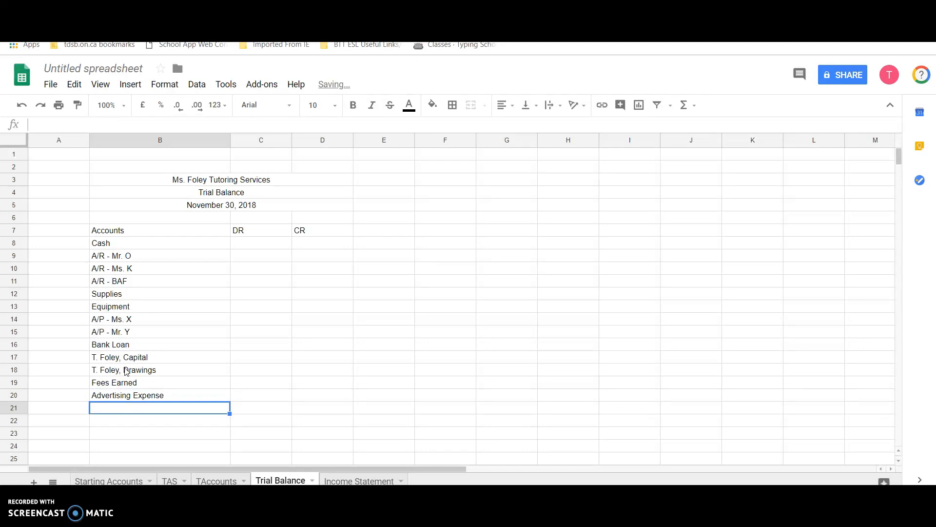
pyautogui.write('Ut')
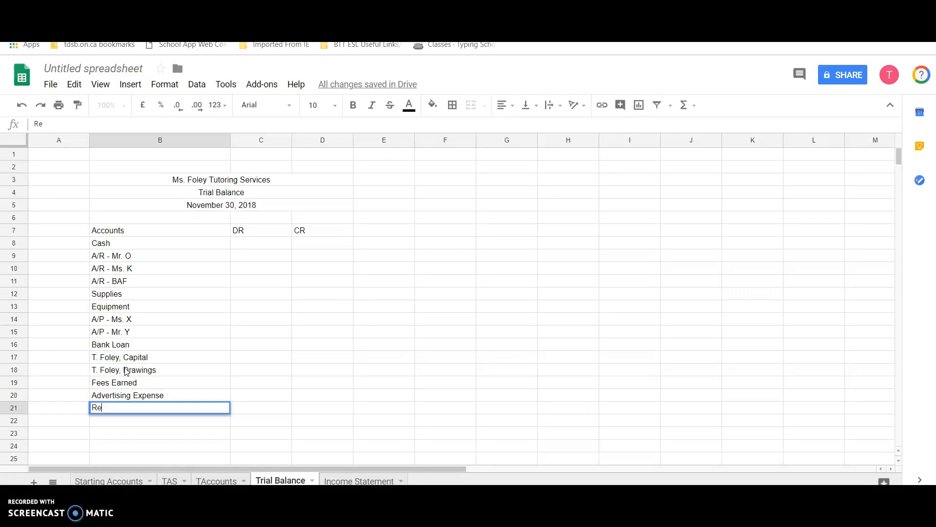
pyautogui.write('nt Expense')
pyautogui.press('Return')
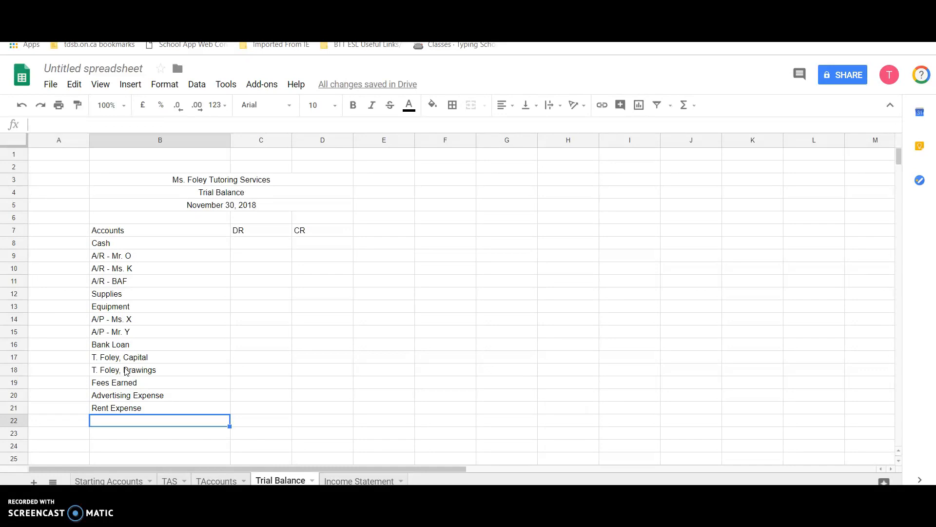
pyautogui.write('Equipment Repai')
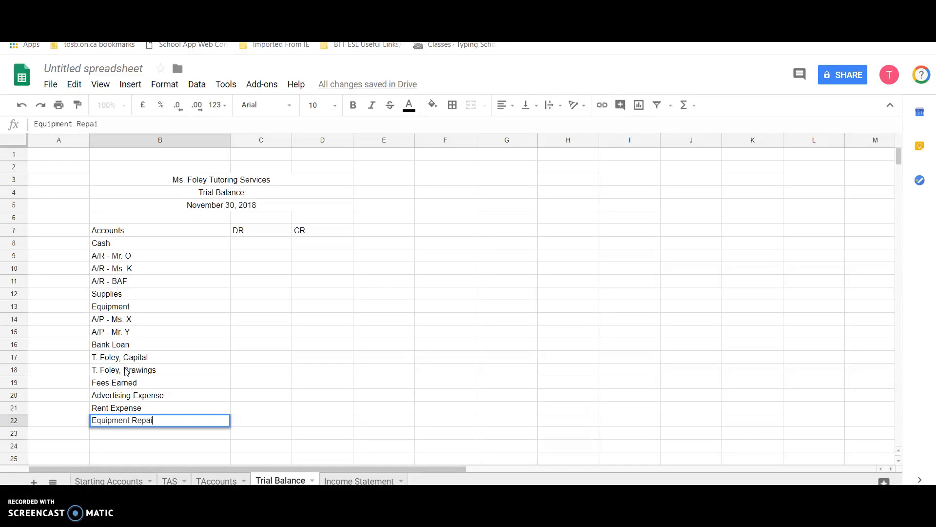
pyautogui.write('rs Expense')
pyautogui.press('Return')
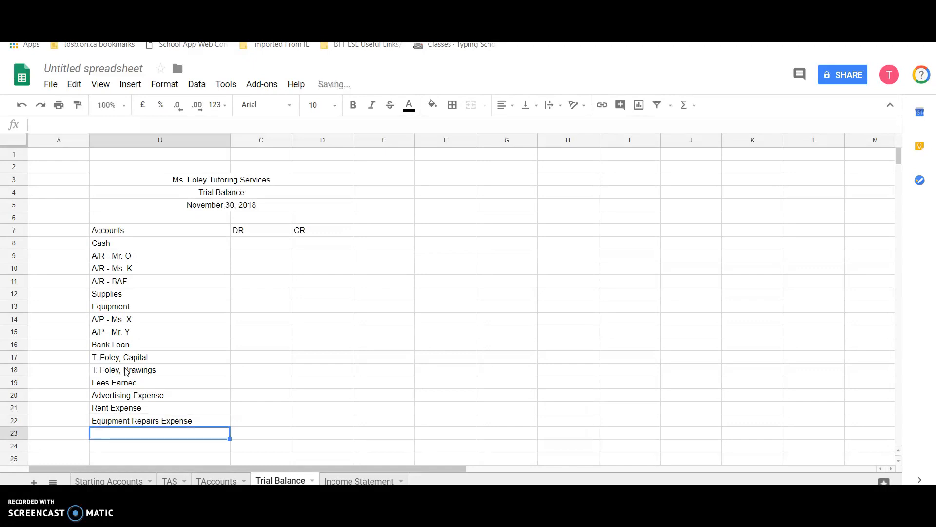
# Total the DR column in C23 with a SUM formula over C8:C22
pyautogui.press('Right')
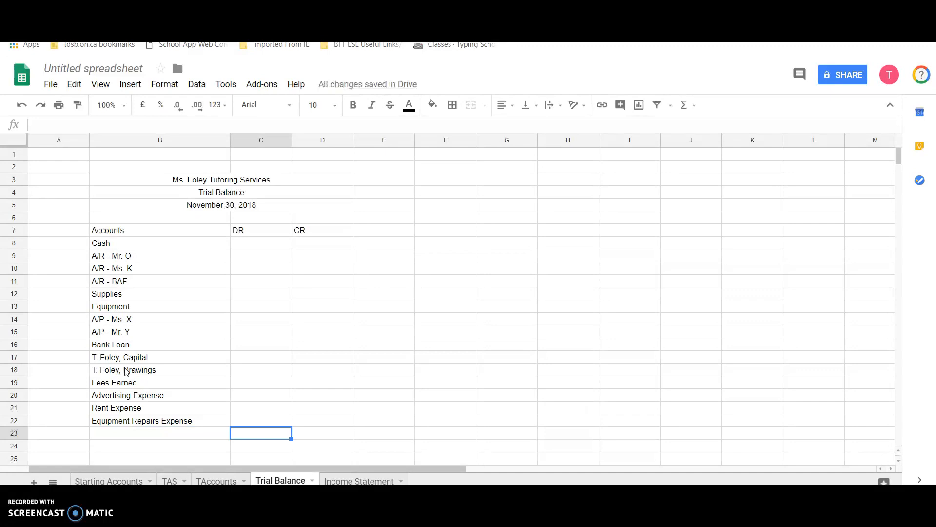
pyautogui.write('=(')
pyautogui.press('BackSpace')
pyautogui.write('sum')
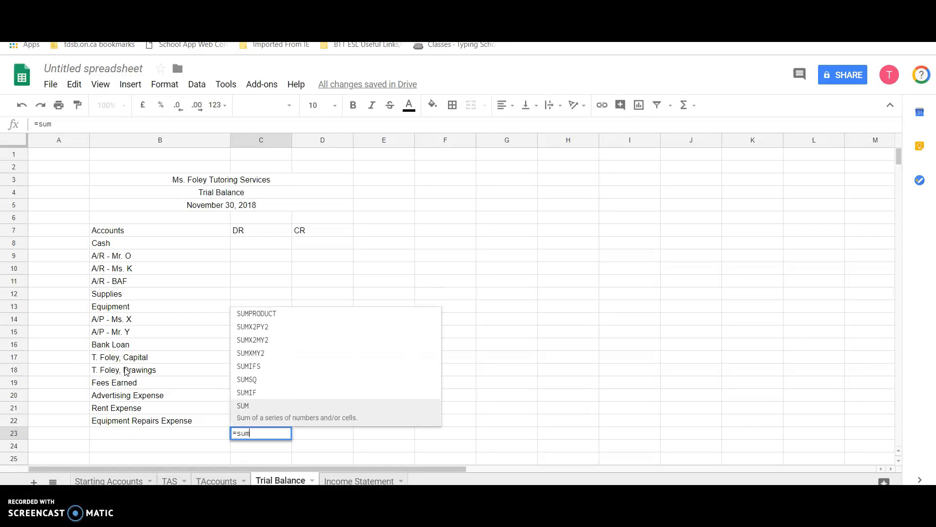
pyautogui.write('(')
pyautogui.press('Up')
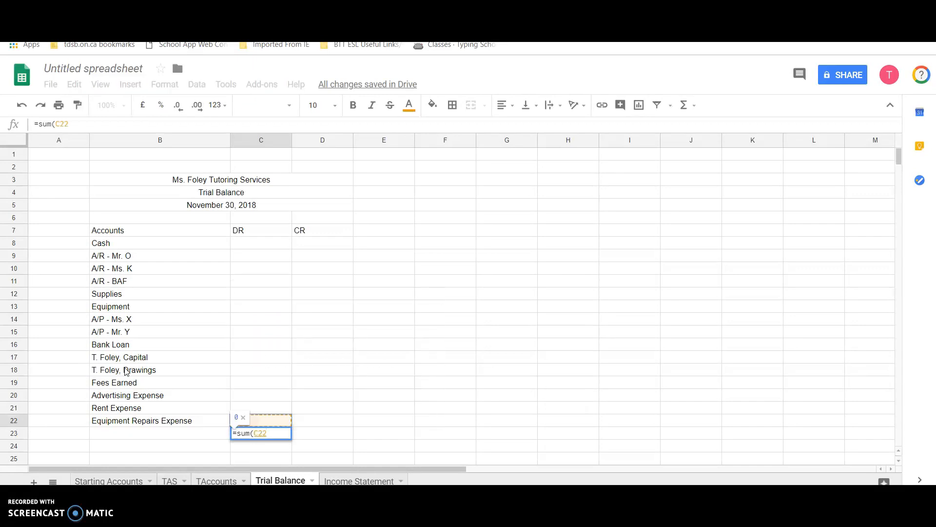
pyautogui.hotkey('shift', 'Up')
pyautogui.hotkey('shift', 'Up')
pyautogui.hotkey('shift', 'Up')
pyautogui.hotkey('shift', 'Up')
pyautogui.hotkey('shift', 'Up')
pyautogui.hotkey('shift', 'Up')
pyautogui.hotkey('shift', 'Up')
pyautogui.hotkey('shift', 'Up')
pyautogui.hotkey('shift', 'Up')
pyautogui.hotkey('shift', 'Up')
pyautogui.hotkey('shift', 'Up')
pyautogui.hotkey('shift', 'Up')
pyautogui.hotkey('shift', 'Up')
pyautogui.hotkey('shift', 'Up')
pyautogui.press('Return')
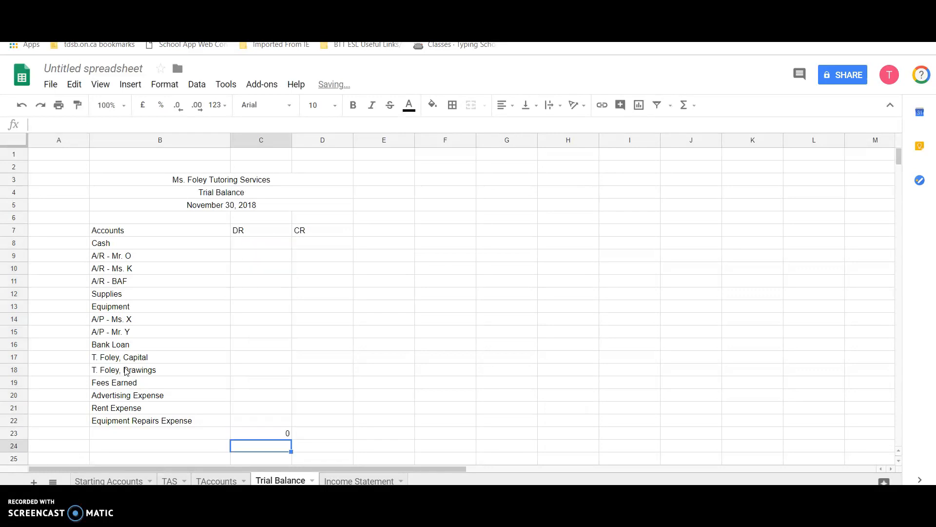
# Fill the DR total formula across into D23 and clear the stray copy in C24
pyautogui.press('Up')
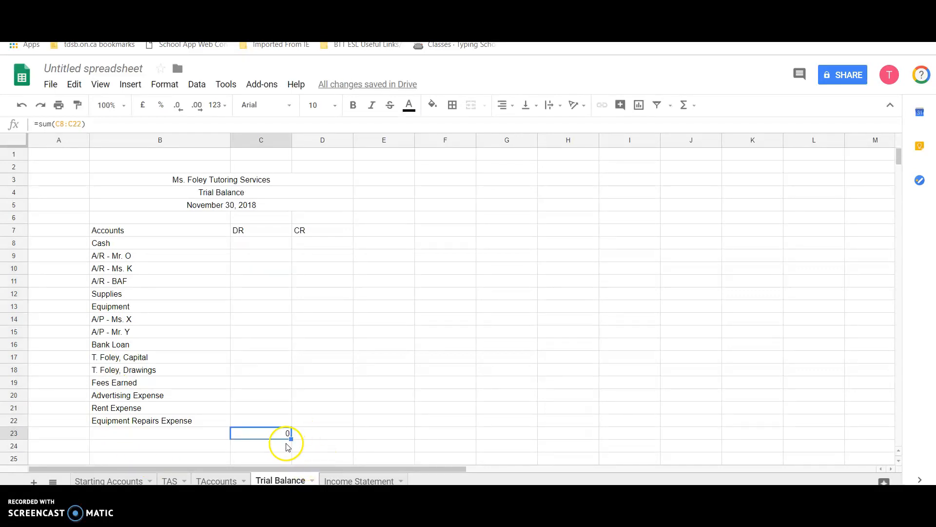
pyautogui.moveTo(292, 438); pyautogui.dragTo(318, 442)
pyautogui.click(318, 442)
pyautogui.click(278, 431)
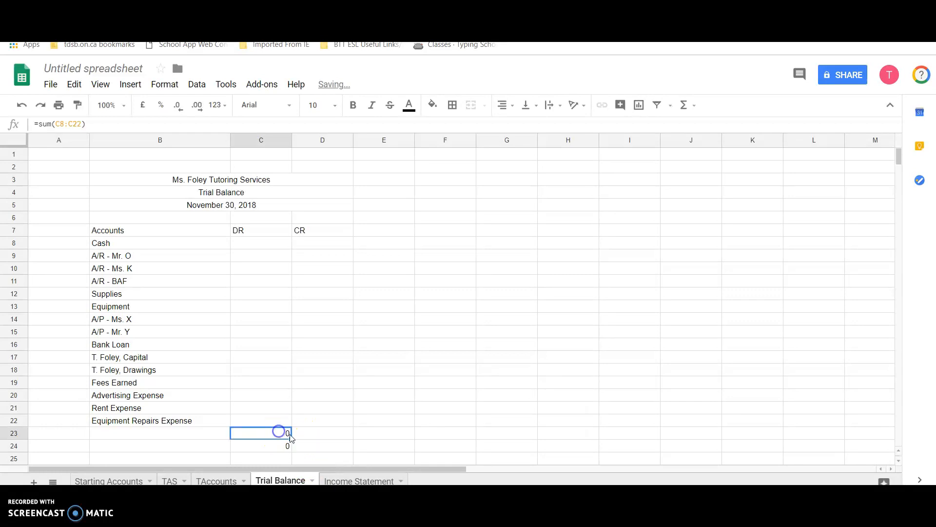
pyautogui.moveTo(316, 441)
pyautogui.mouseDown()
pyautogui.moveTo(315, 432)
pyautogui.moveTo(273, 433)
pyautogui.moveTo(318, 429)
pyautogui.mouseUp()
pyautogui.click(266, 453)
pyautogui.press('Delete')
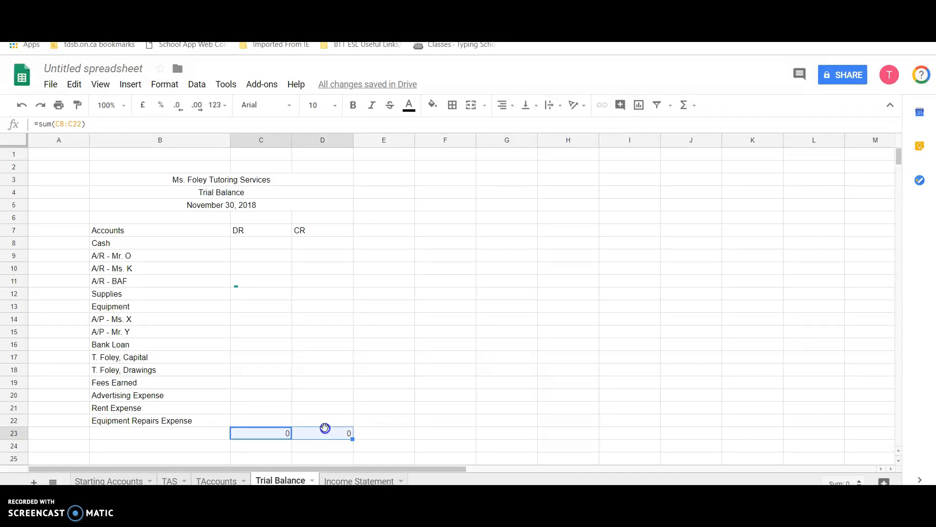
# Apply a double-line bottom border to the totals in C23:D23
pyautogui.click(457, 107)
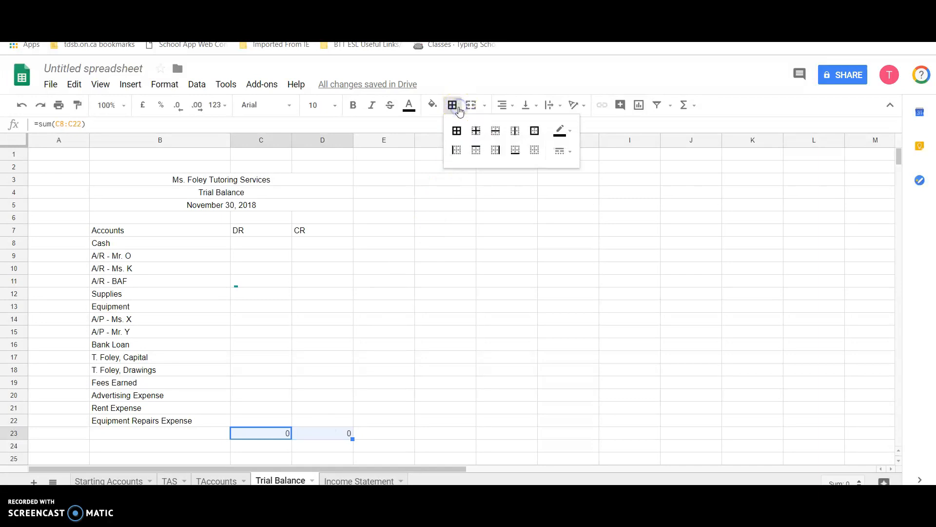
pyautogui.click(567, 152)
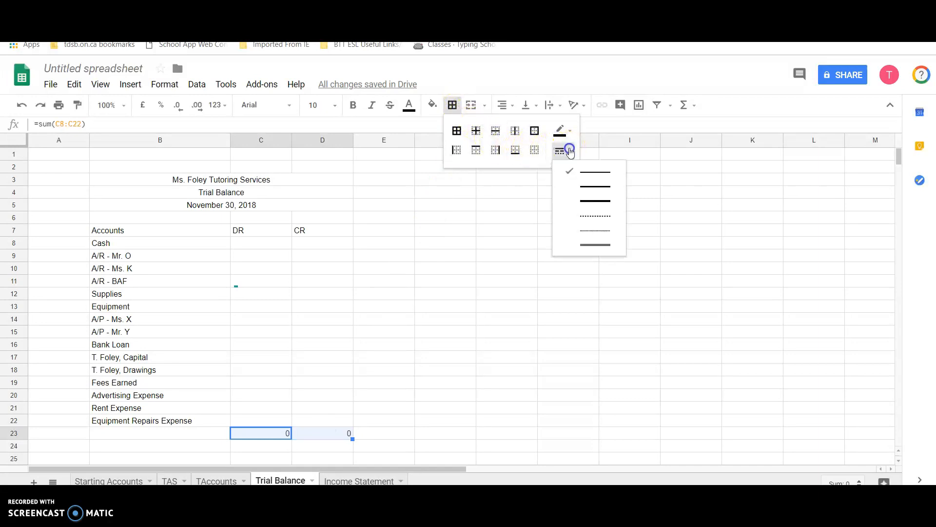
pyautogui.click(595, 244)
pyautogui.click(449, 417)
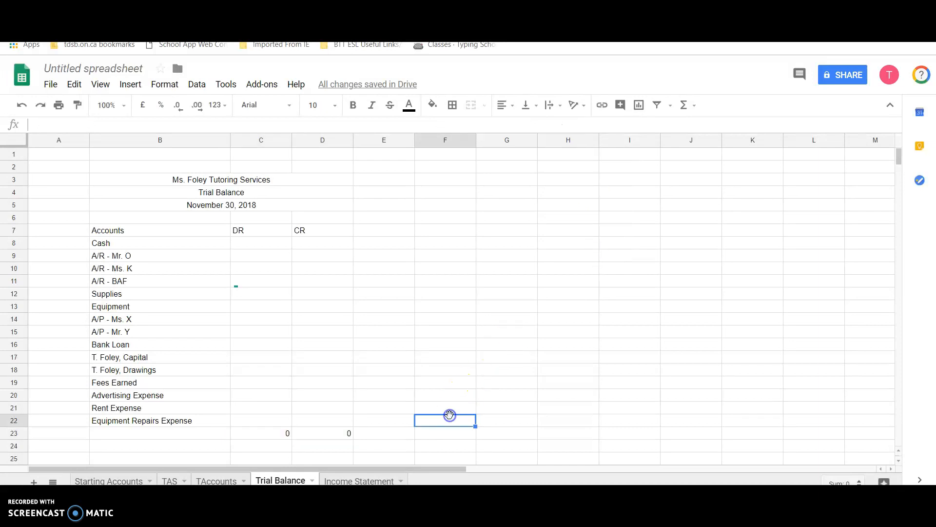
pyautogui.click(285, 432)
pyautogui.keyDown('shift'); pyautogui.click(329, 433); pyautogui.keyUp('shift')
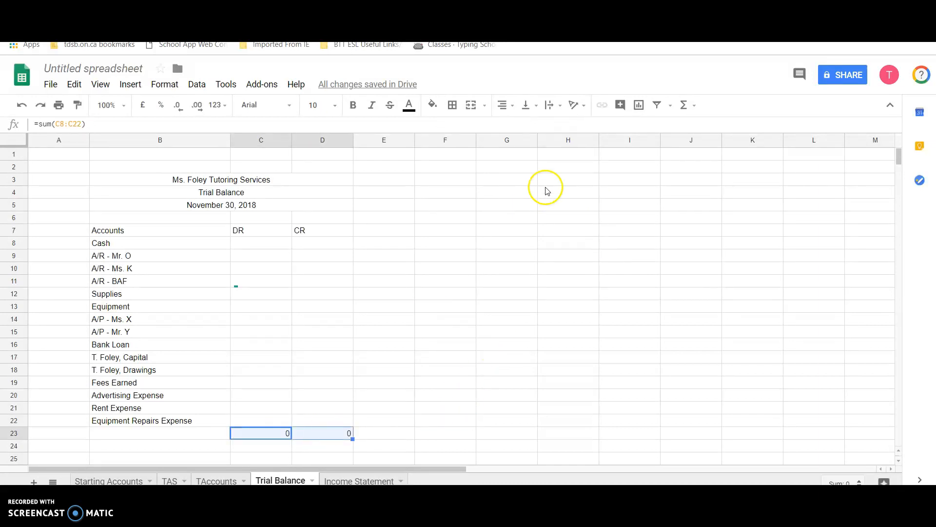
pyautogui.click(452, 104)
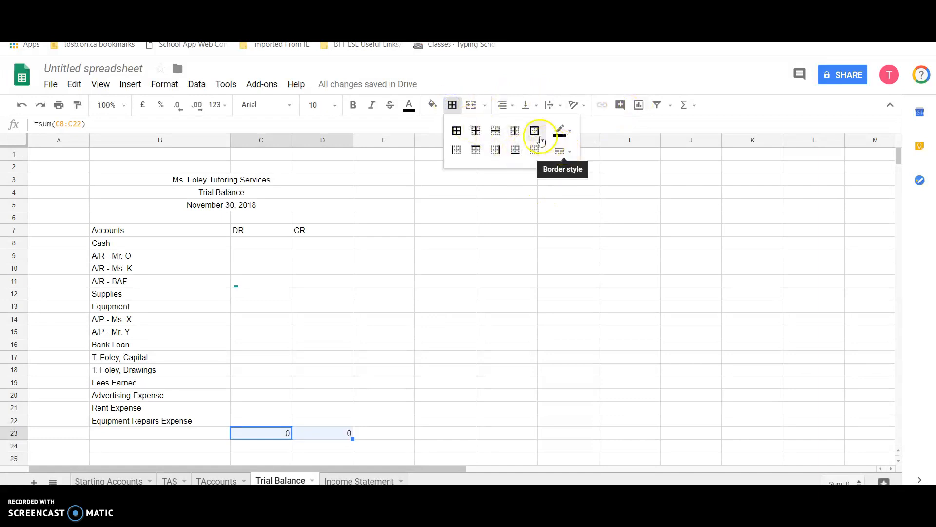
pyautogui.click(516, 160)
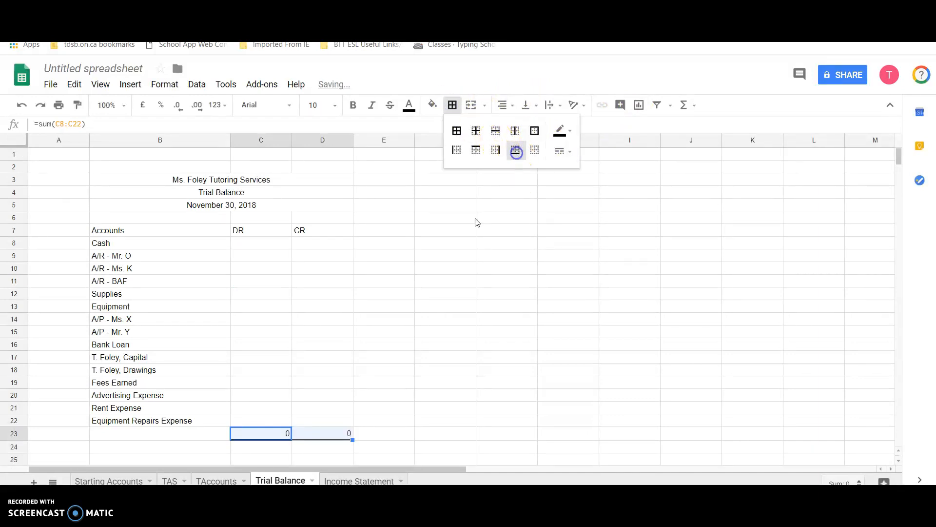
pyautogui.click(383, 369)
# Apply a thick solid bottom border to C22:D22, directly above the totals
pyautogui.moveTo(271, 423); pyautogui.dragTo(330, 420)
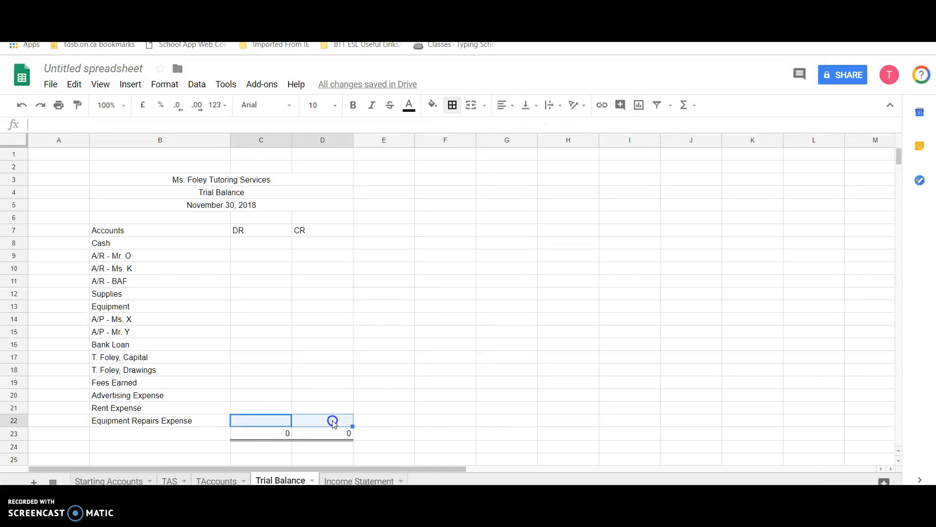
pyautogui.click(453, 105)
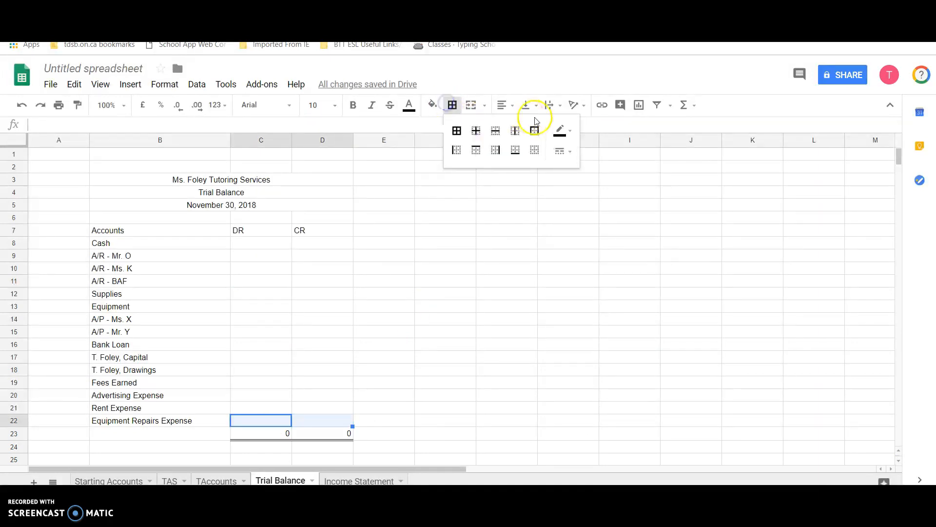
pyautogui.click(559, 151)
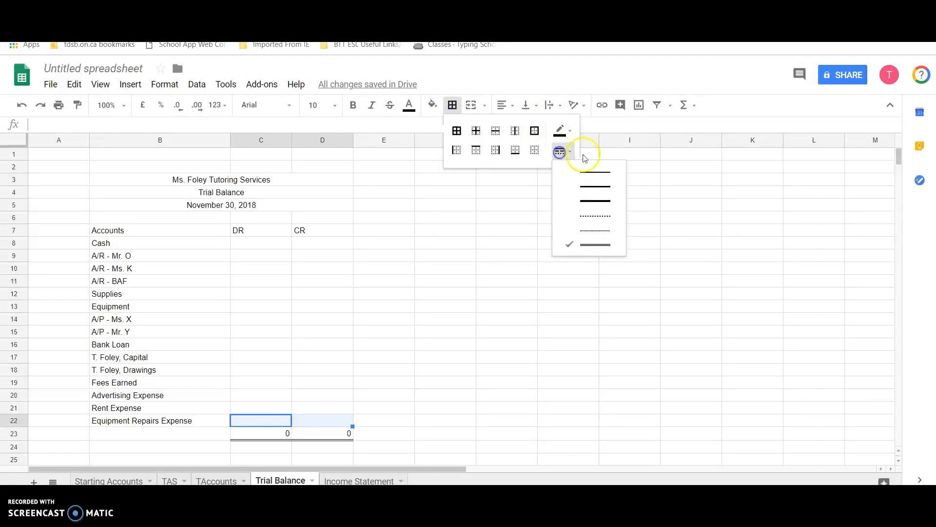
pyautogui.click(598, 202)
pyautogui.click(458, 106)
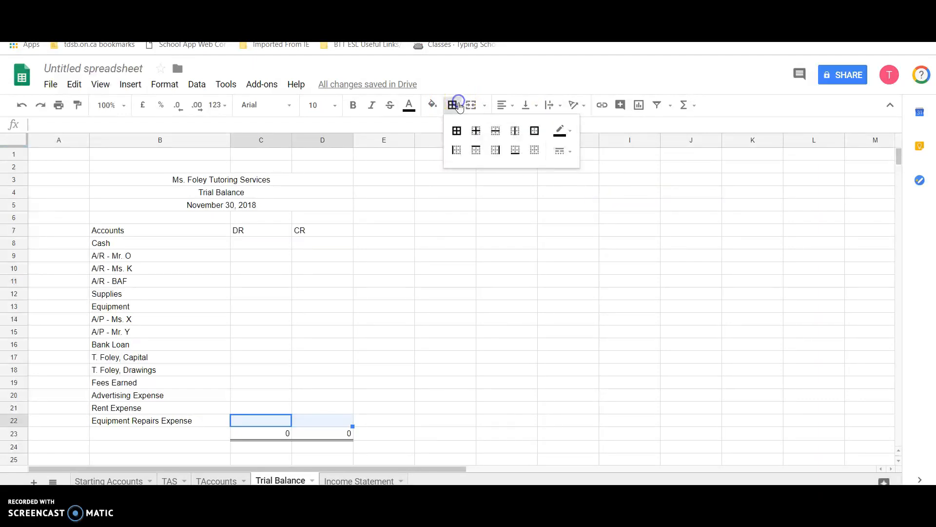
pyautogui.click(515, 149)
pyautogui.click(448, 357)
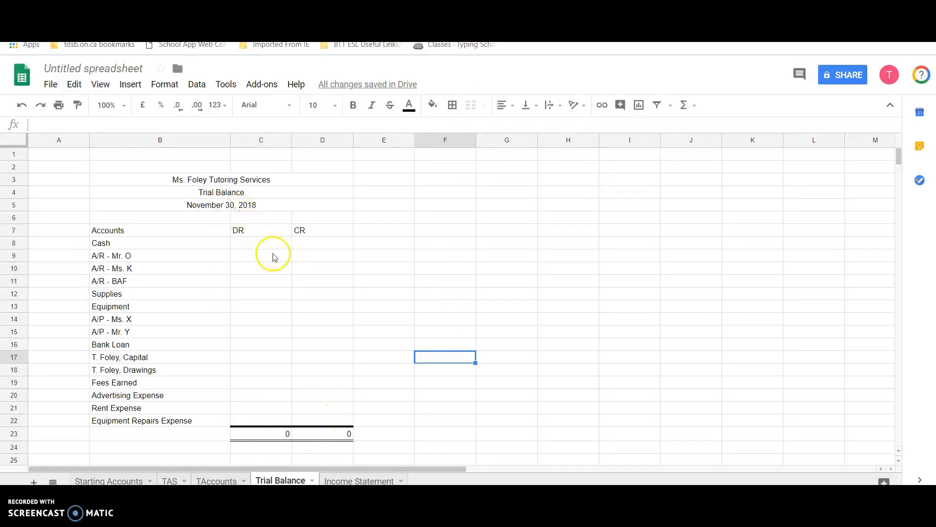
# Link the Cash debit in C8 to the Cash balance in B10 of the TAccounts sheet
pyautogui.click(264, 243)
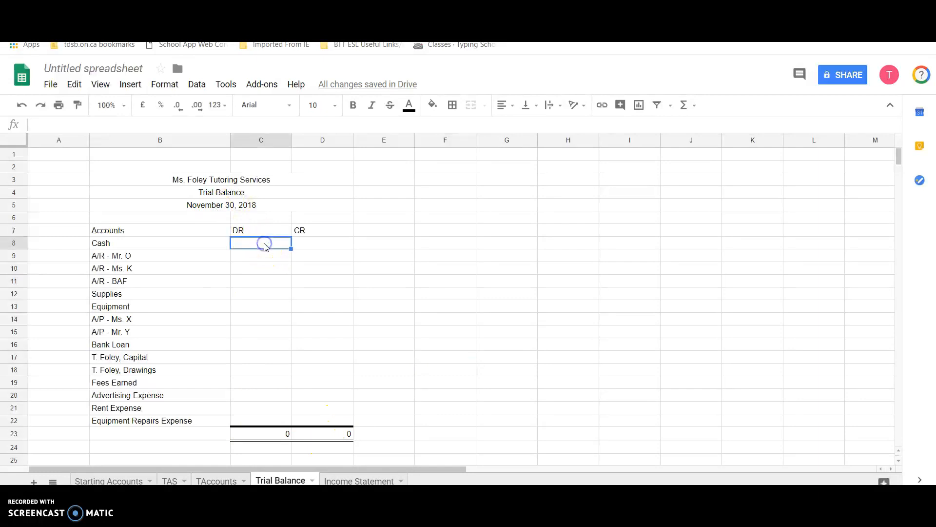
pyautogui.write('=')
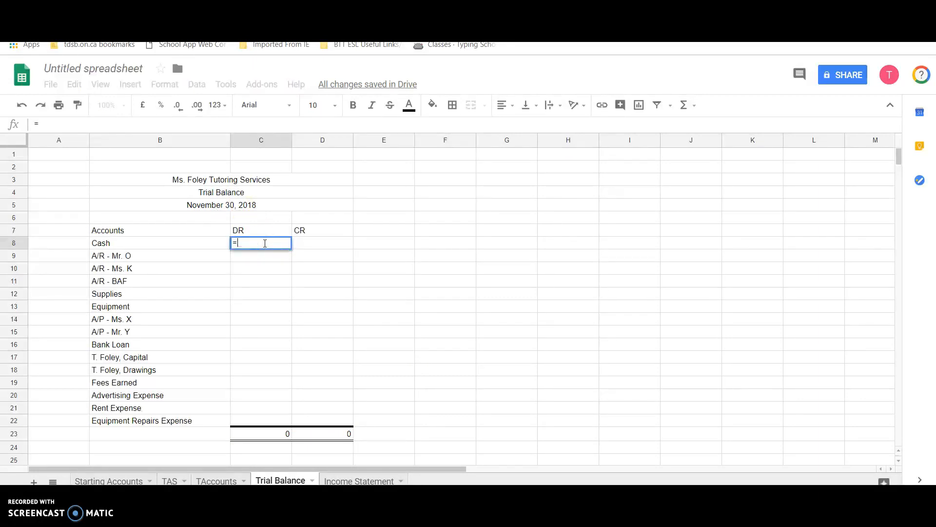
pyautogui.click(213, 480)
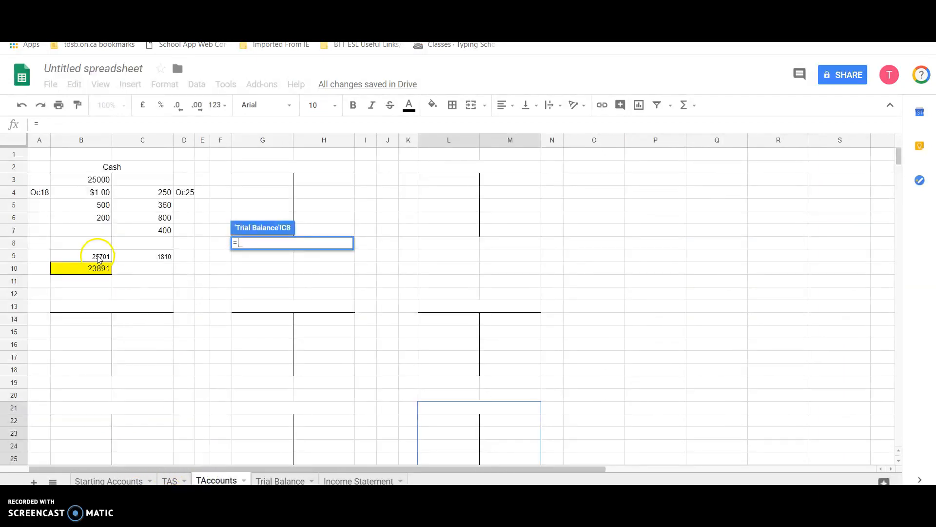
pyautogui.click(97, 271)
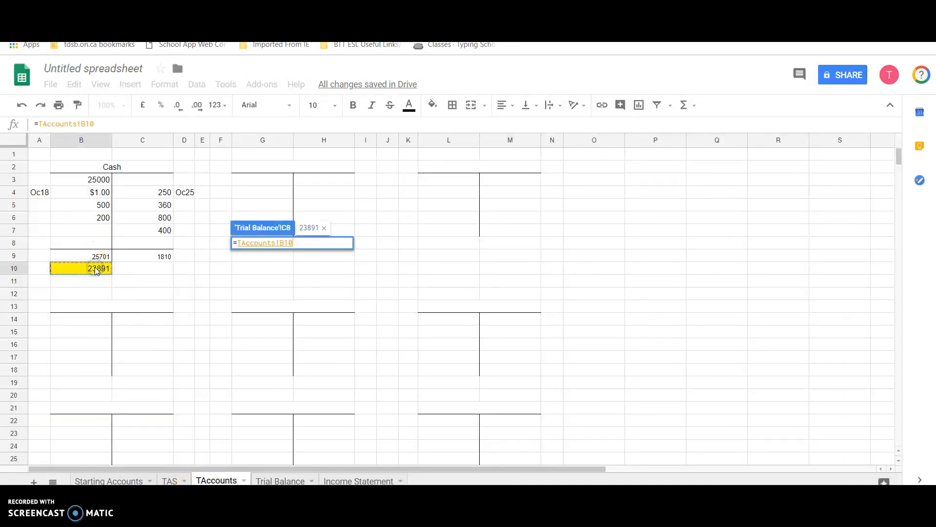
pyautogui.press('Return')
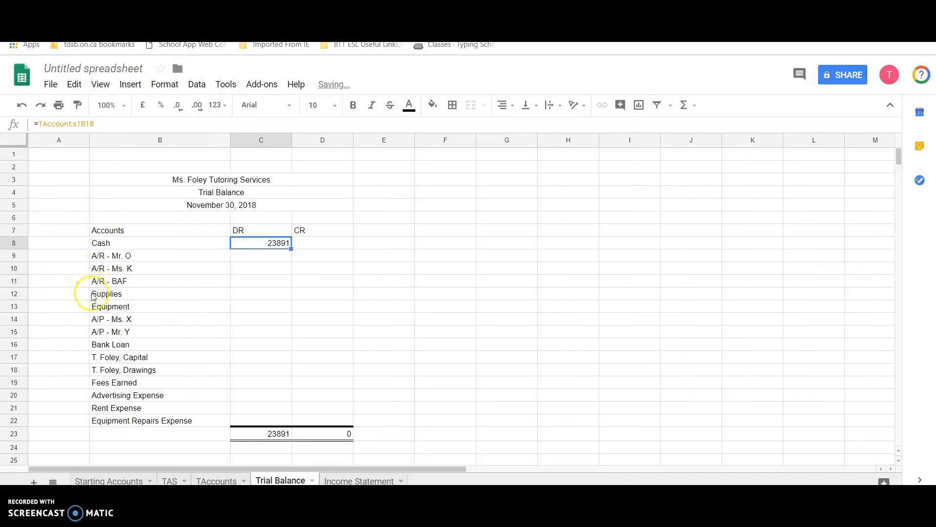
# Review the Cash link in C8 against the TAccounts sheet and look over the Starting Accounts and TAS sheets
pyautogui.click(286, 271)
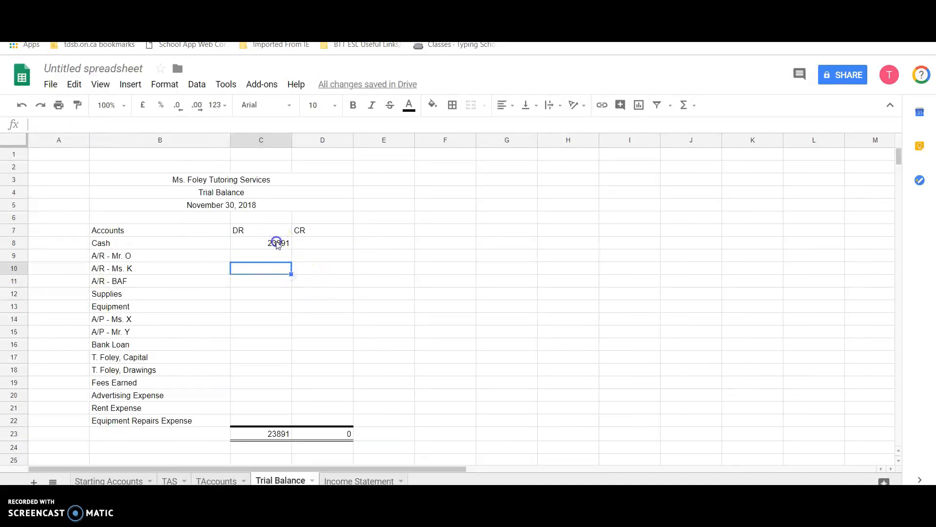
pyautogui.click(276, 242)
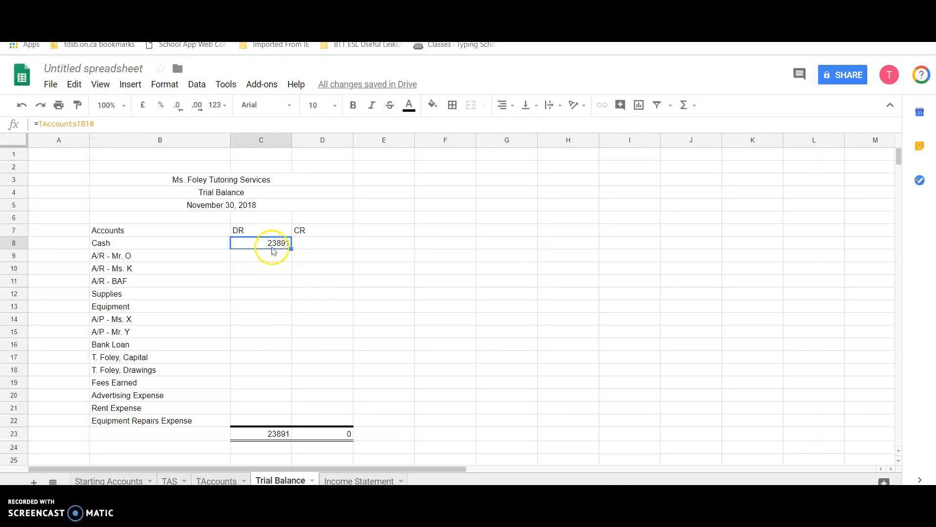
pyautogui.click(220, 479)
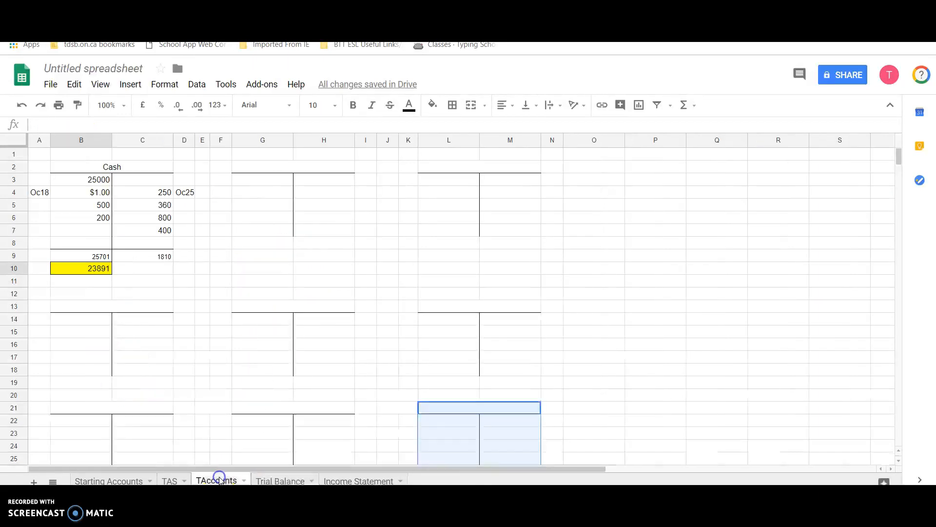
pyautogui.click(273, 478)
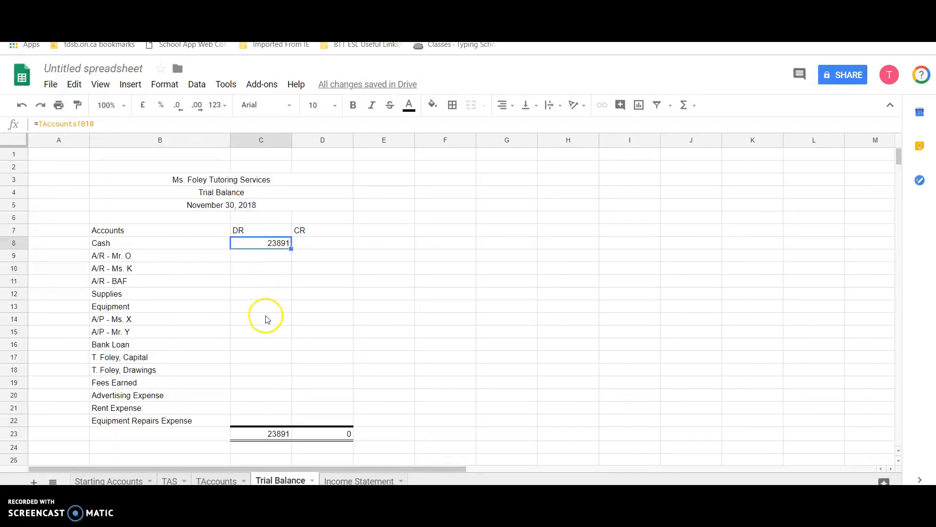
pyautogui.click(129, 479)
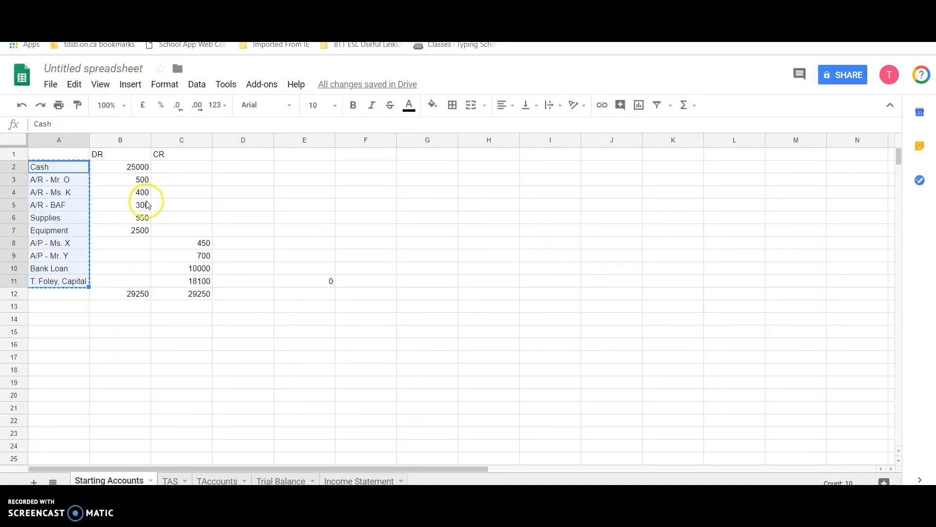
pyautogui.click(172, 480)
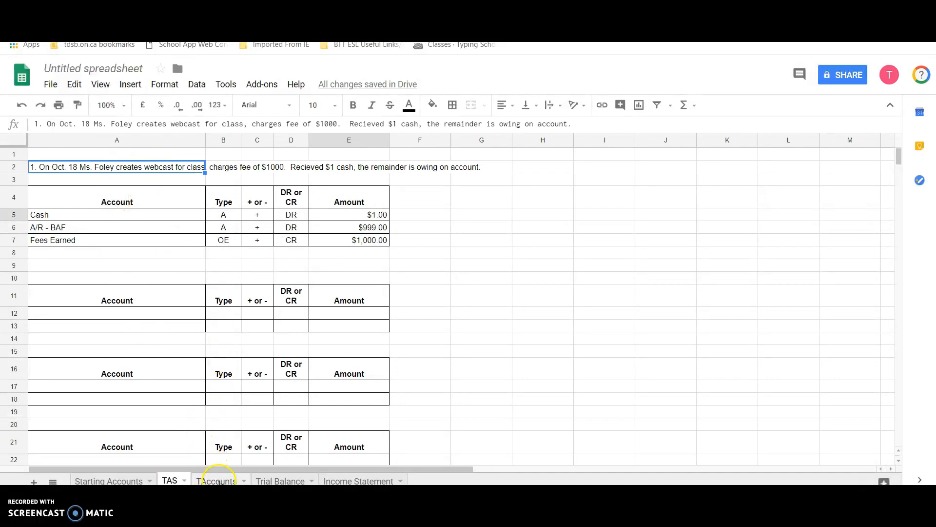
pyautogui.click(216, 480)
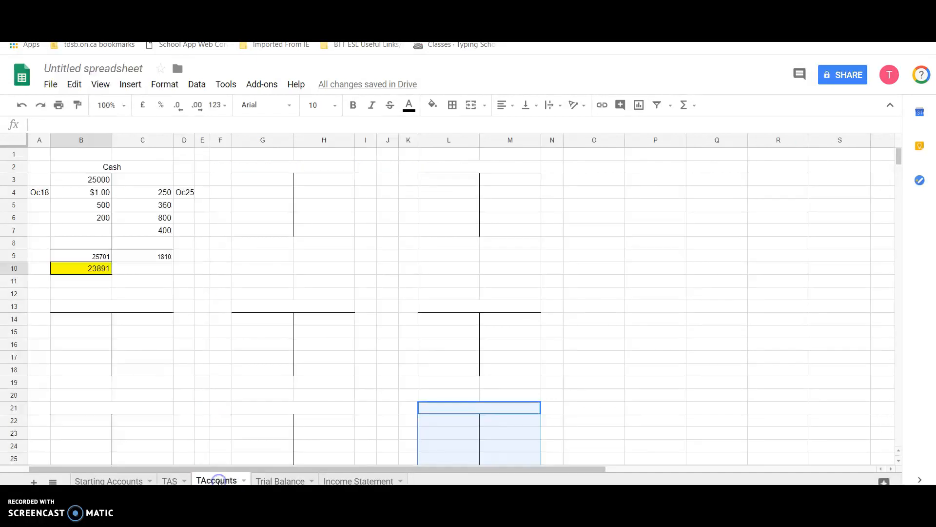
pyautogui.click(282, 480)
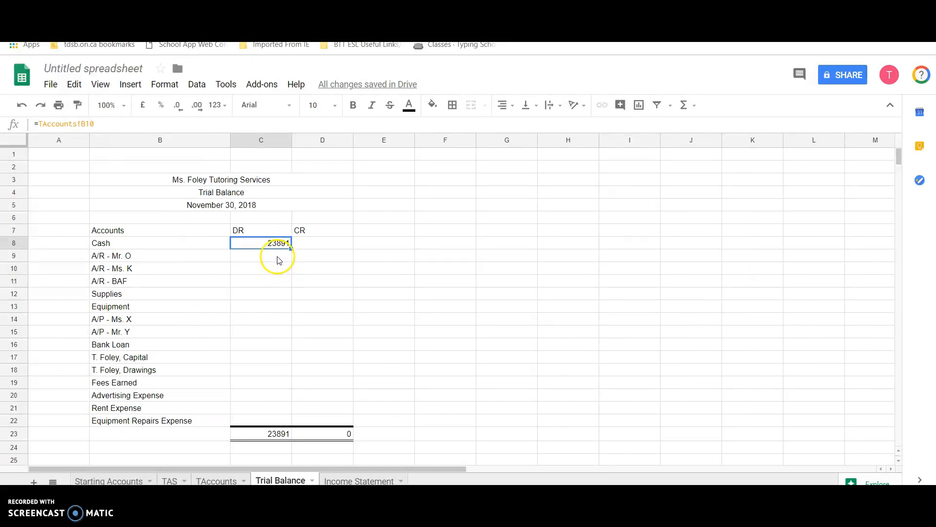
# Make the three heading rows in B4:D6 of the Income Statement sheet bold
pyautogui.click(357, 480)
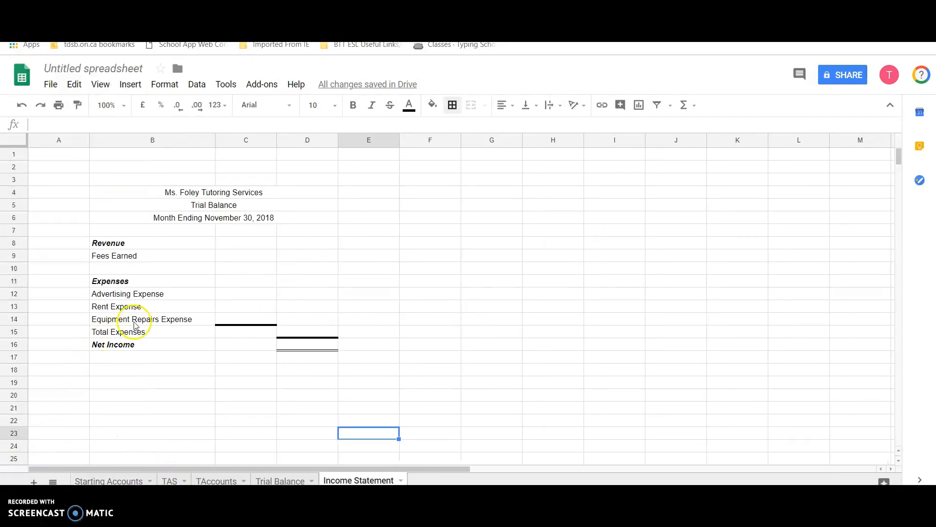
pyautogui.moveTo(245, 191); pyautogui.dragTo(245, 222)
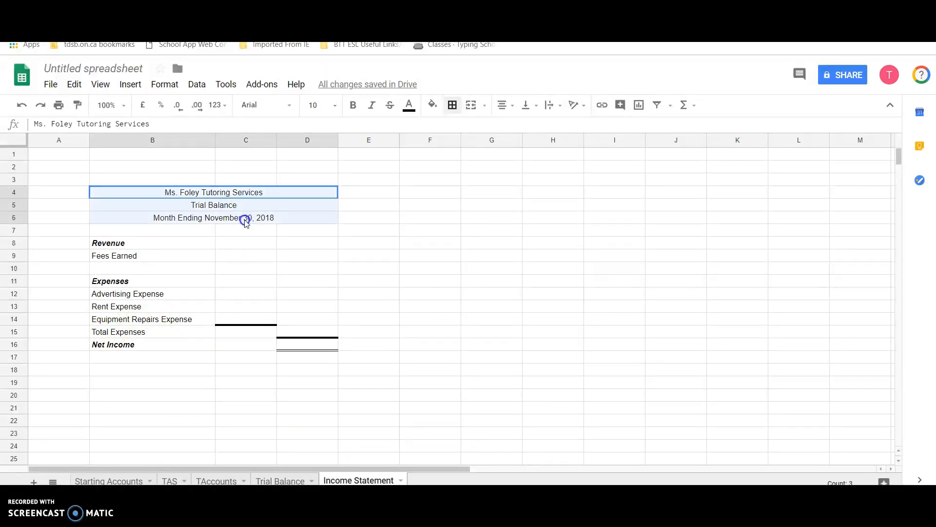
pyautogui.click(353, 106)
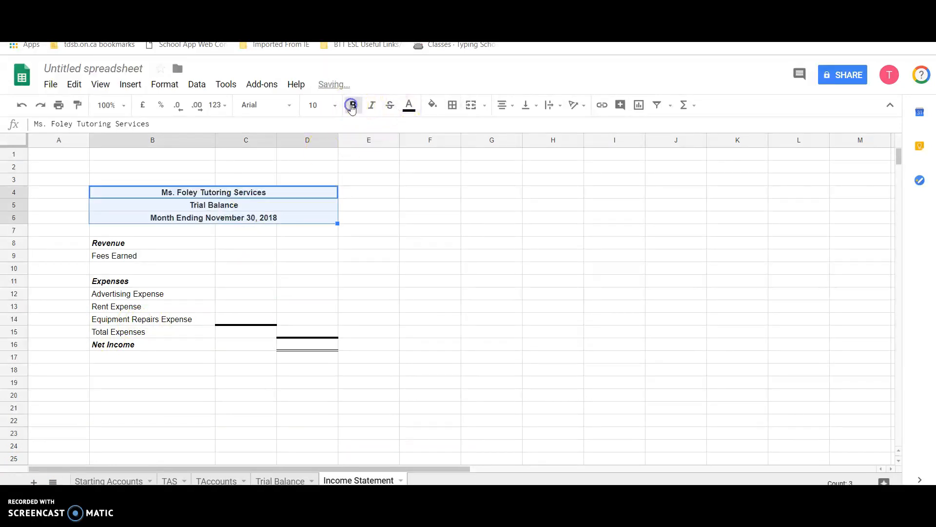
# Apply a thick solid bottom border beneath the Income Statement heading block B4:D6
pyautogui.click(453, 106)
pyautogui.click(562, 151)
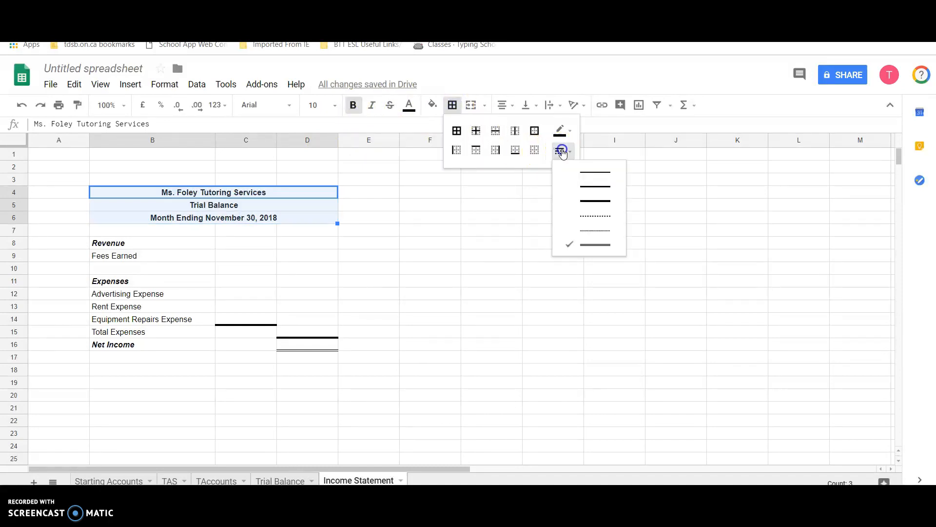
pyautogui.click(594, 201)
pyautogui.click(451, 106)
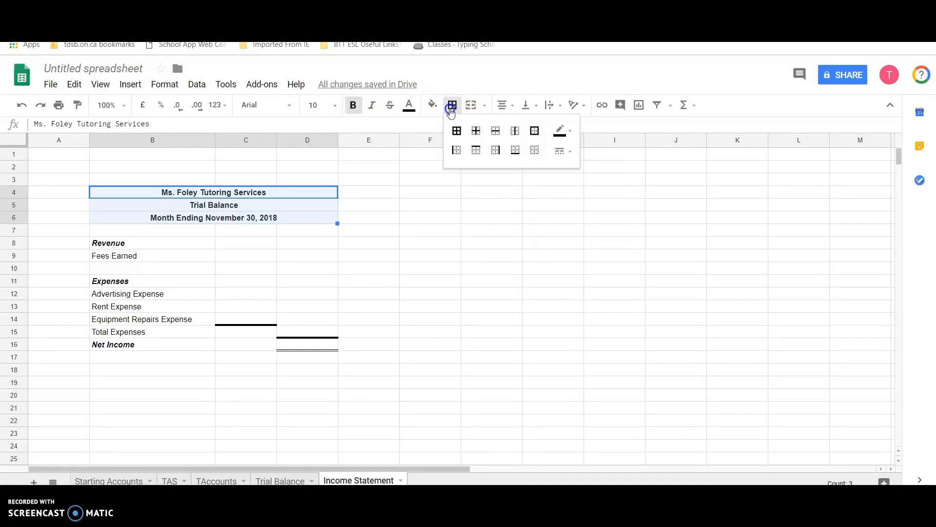
pyautogui.click(515, 149)
pyautogui.click(410, 271)
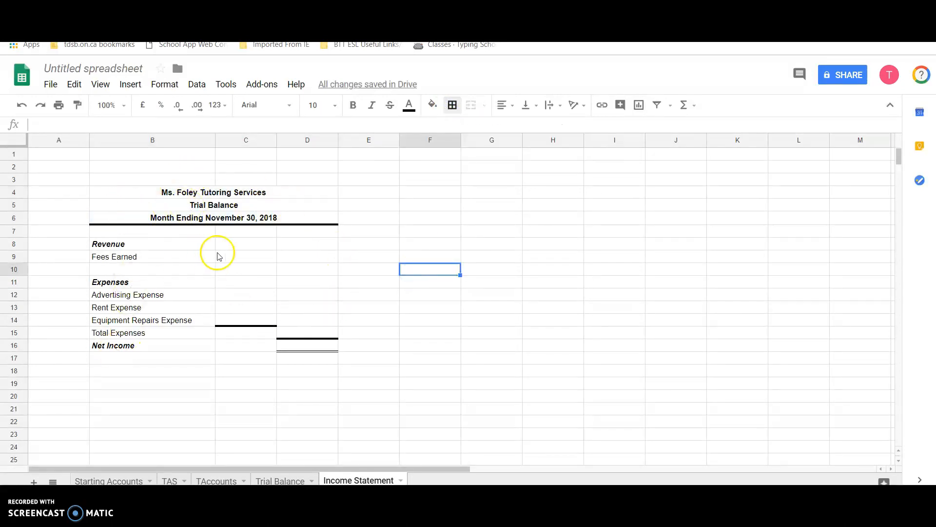
# Link Fees Earned in D9 of the Income Statement to the Fees Earned credit in D19 of the Trial Balance sheet
pyautogui.click(309, 260)
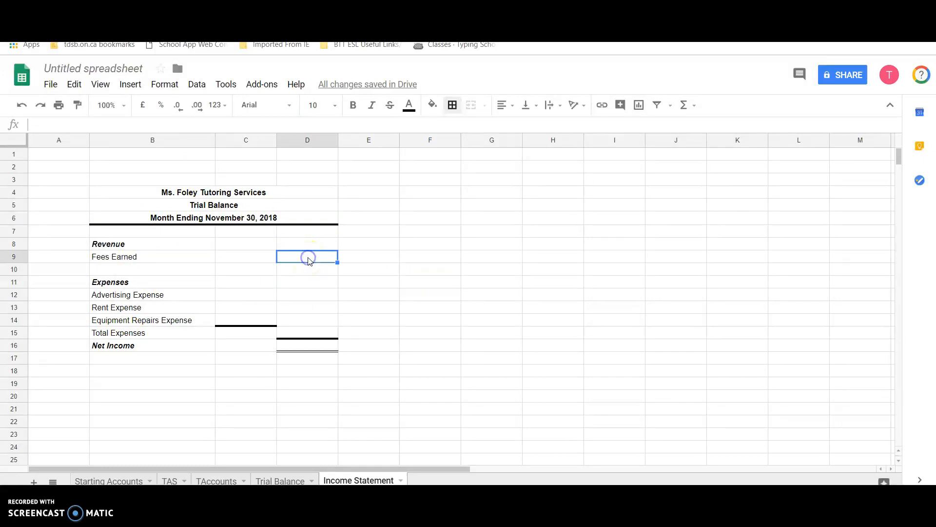
pyautogui.write('=')
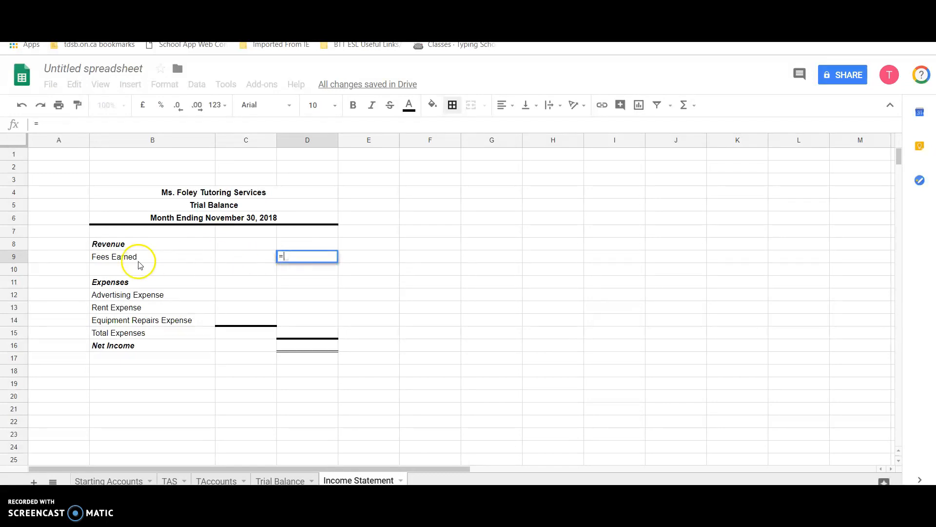
pyautogui.click(271, 481)
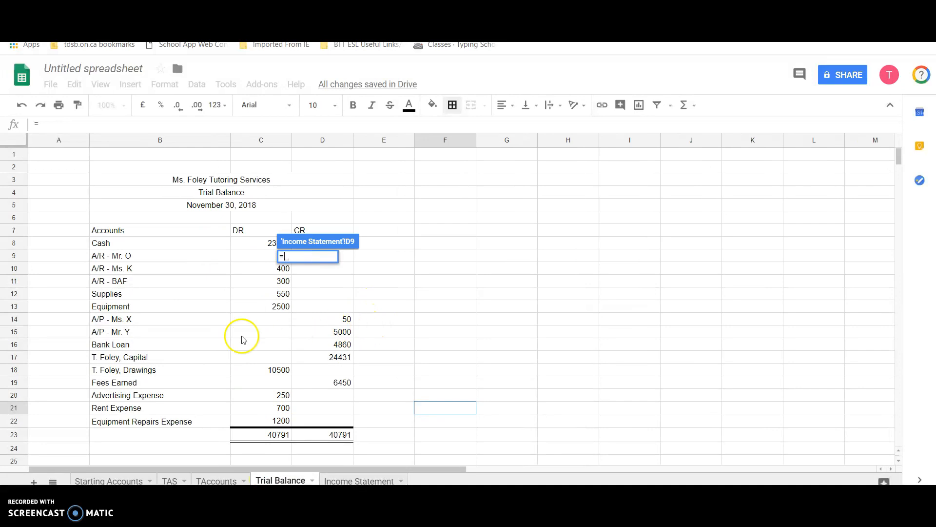
pyautogui.click(340, 385)
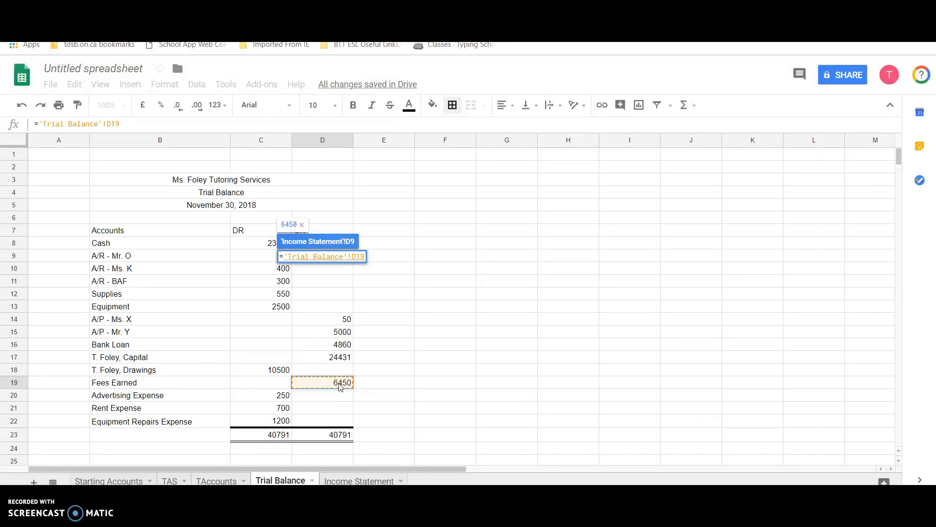
pyautogui.press('Return')
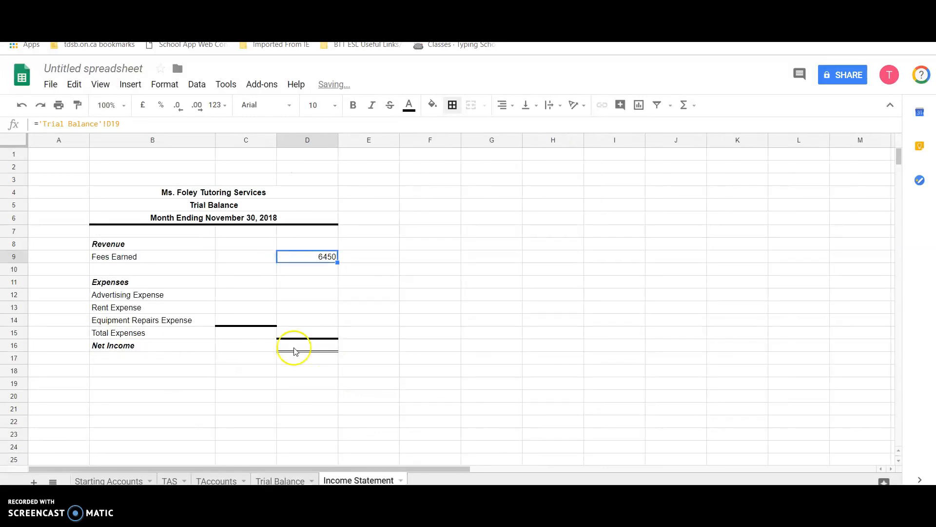
pyautogui.click(243, 295)
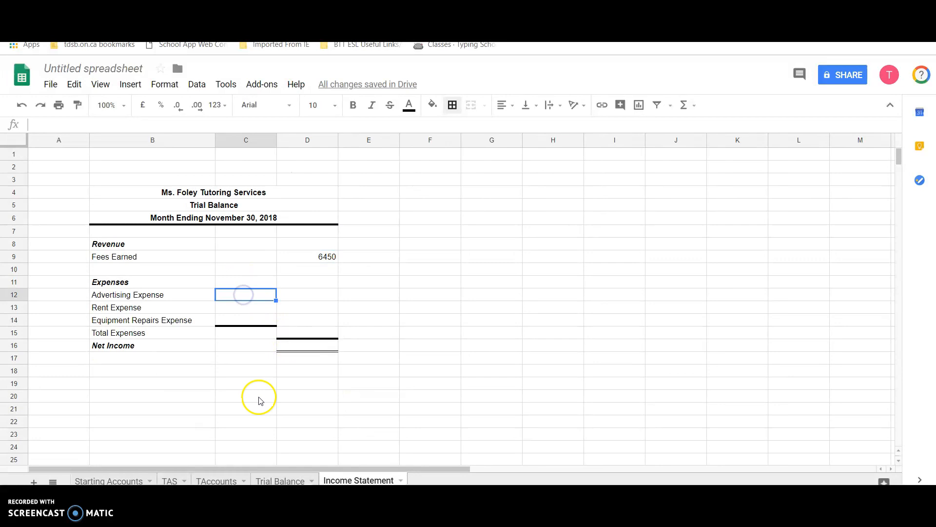
pyautogui.click(274, 481)
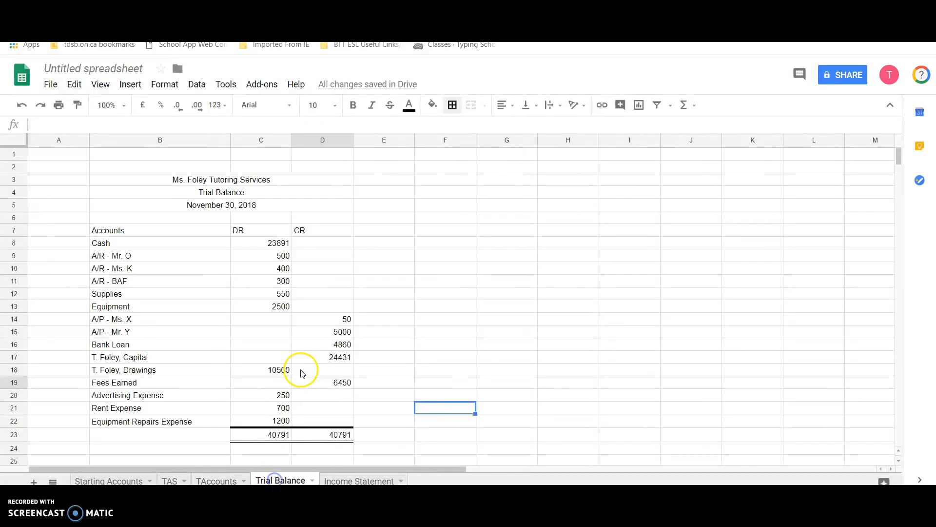
pyautogui.click(277, 396)
pyautogui.press('Return')
pyautogui.click(350, 480)
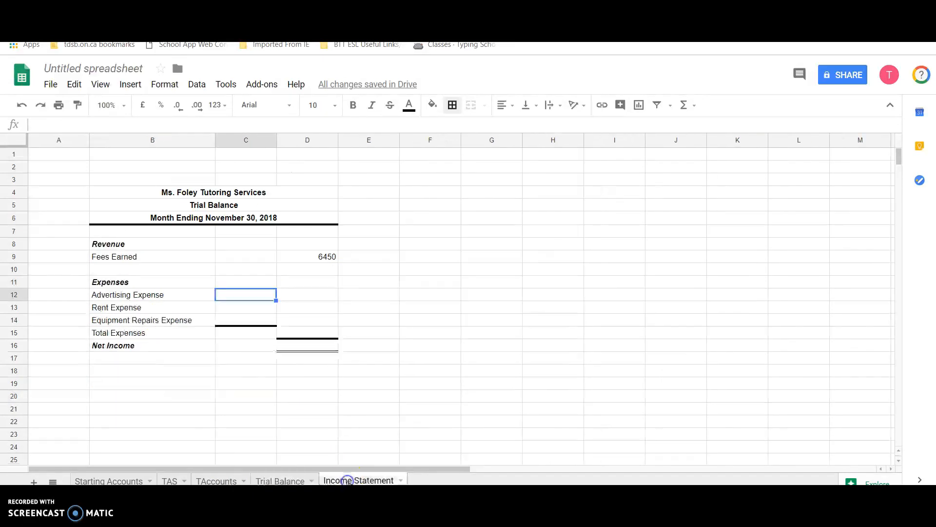
# Link Advertising Expense in C12 of the Income Statement to C20 of the Trial Balance sheet
pyautogui.write('=')
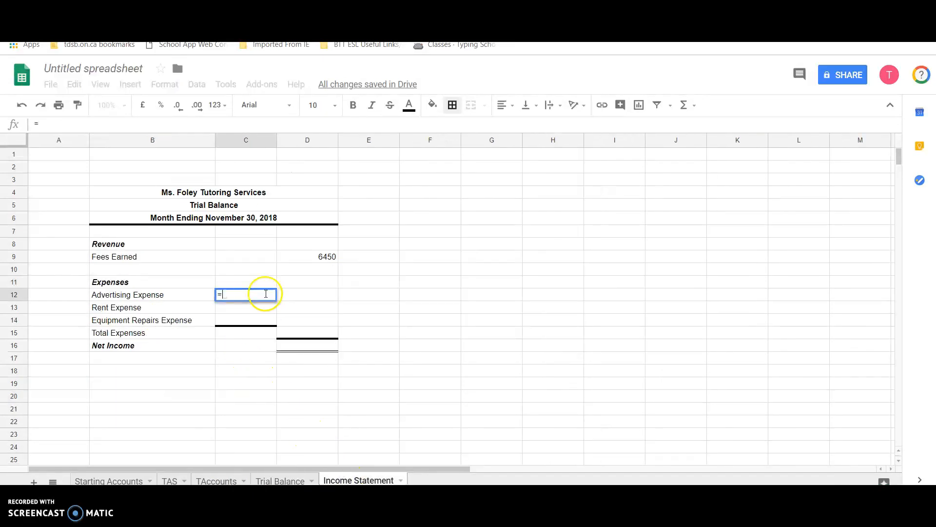
pyautogui.click(286, 481)
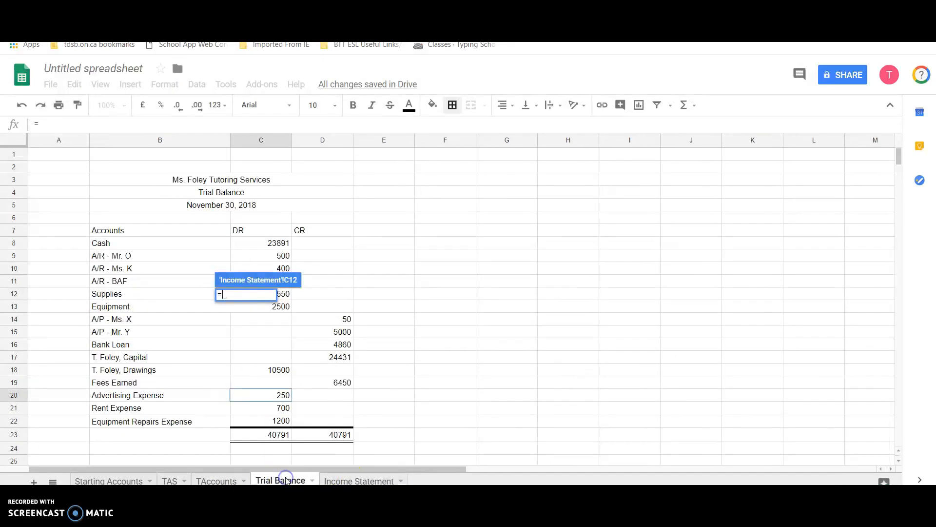
pyautogui.click(275, 396)
pyautogui.press('Return')
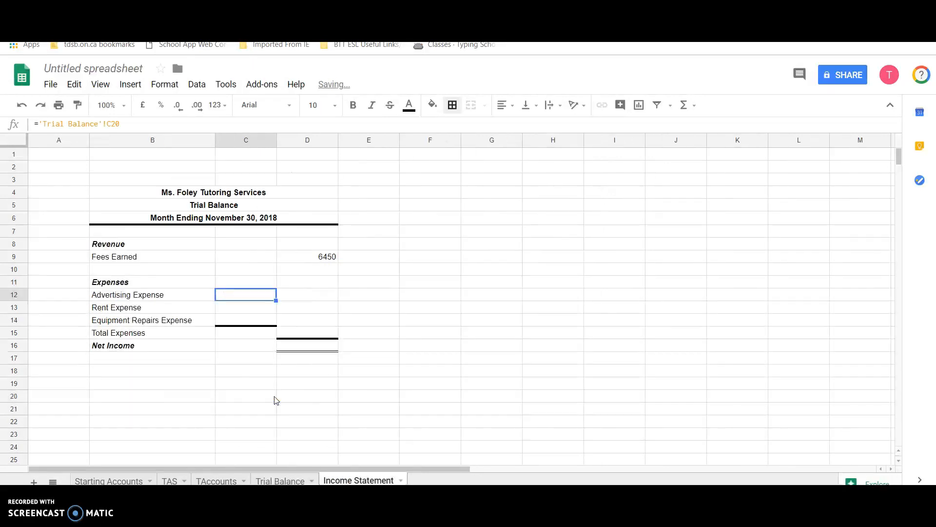
pyautogui.doubleClick(254, 298)
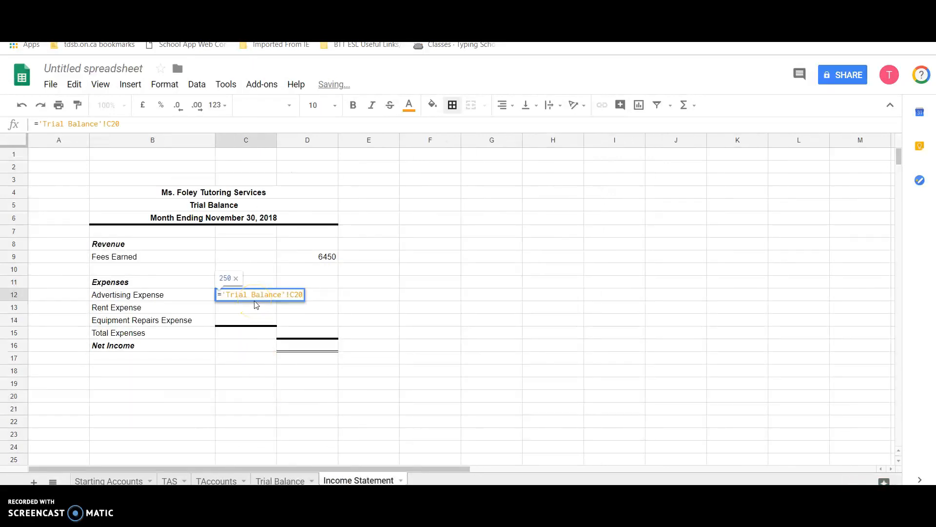
pyautogui.press('Return')
# Link Rent Expense in C13 of the Income Statement to C21 of the Trial Balance sheet
pyautogui.write('=')
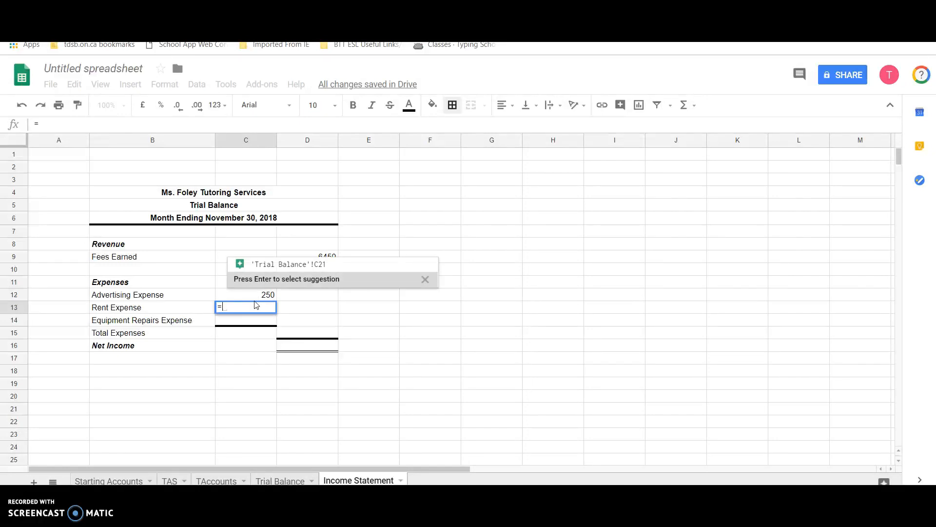
pyautogui.click(274, 480)
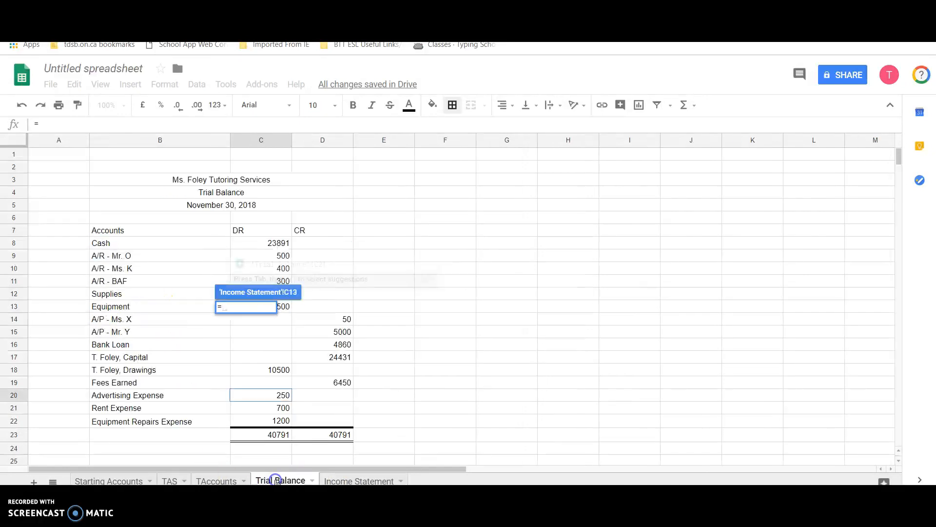
pyautogui.click(262, 412)
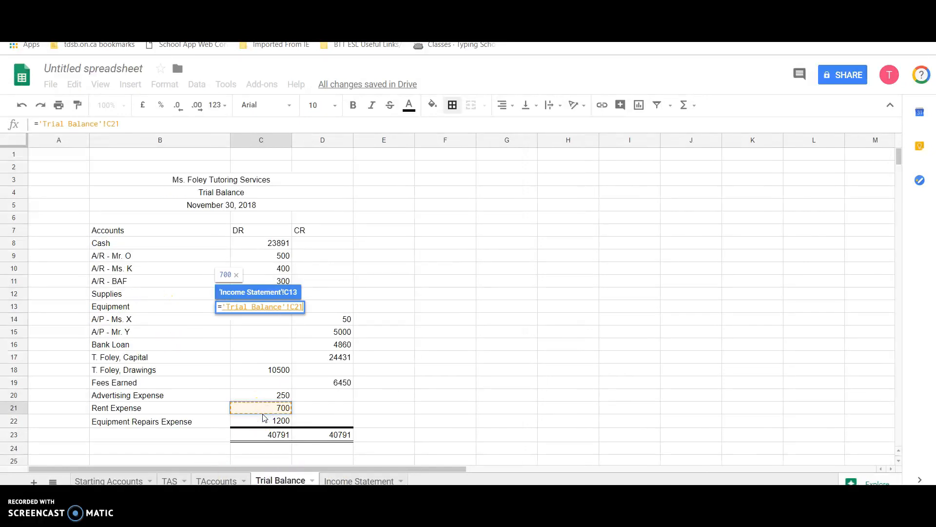
pyautogui.press('Return')
# Link Equipment Repairs Expense in C14 of the Income Statement to C22 of the Trial Balance sheet
pyautogui.click(265, 316)
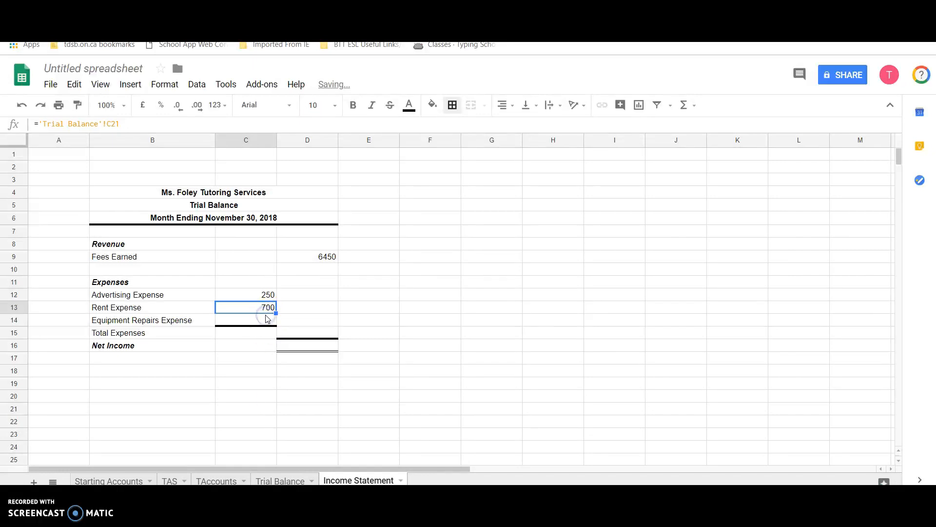
pyautogui.click(266, 322)
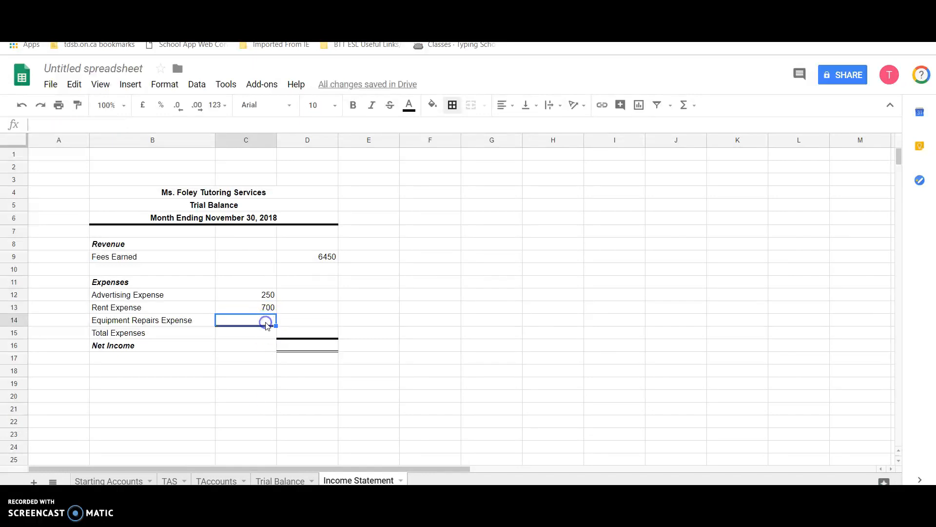
pyautogui.write('=')
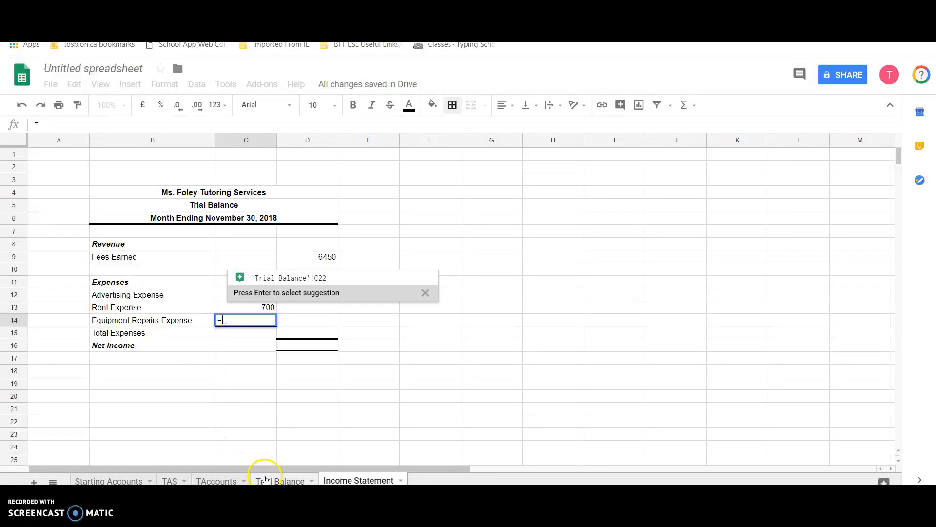
pyautogui.click(264, 480)
pyautogui.click(273, 421)
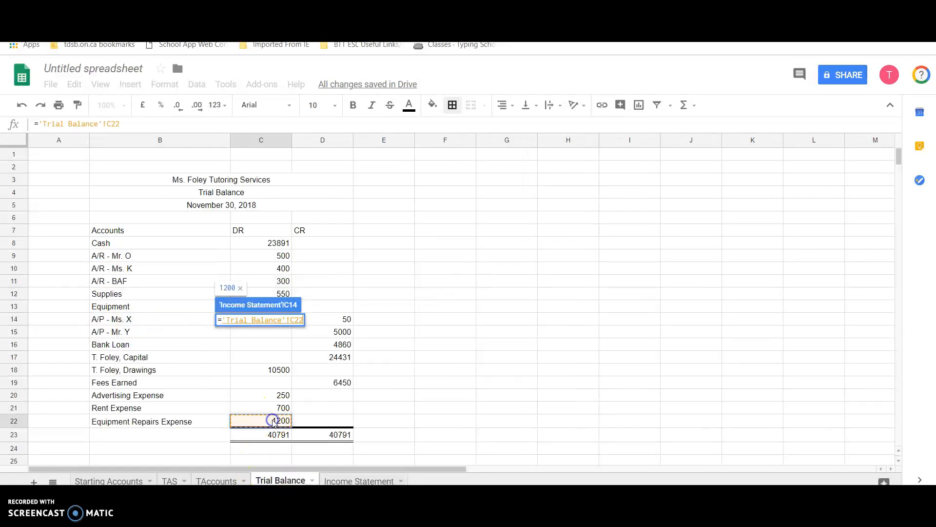
pyautogui.press('Return')
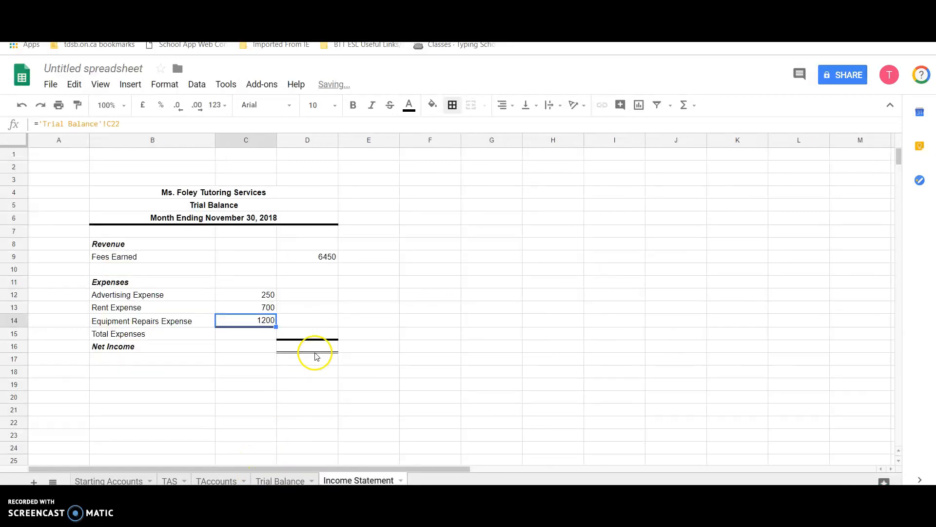
# Total the three expenses in D15 with a SUM of C12:C14
pyautogui.click(312, 333)
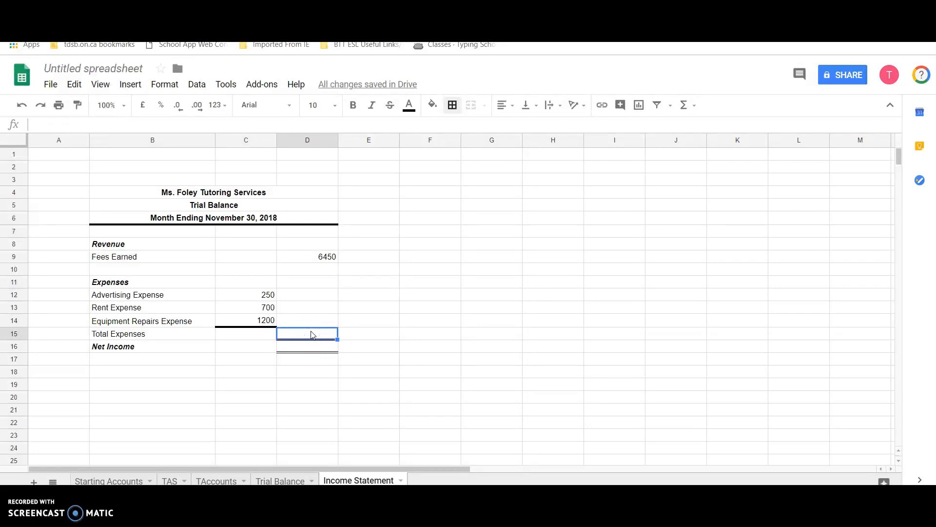
pyautogui.write('=sum(')
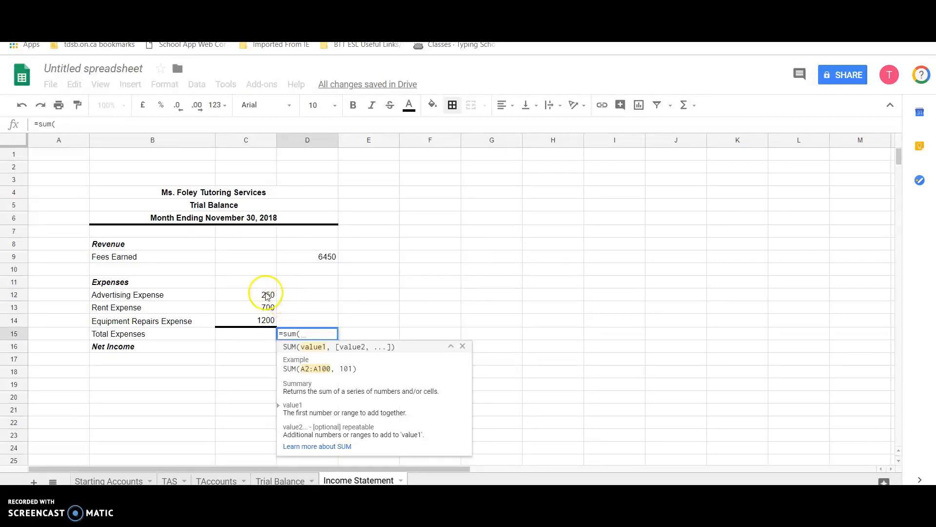
pyautogui.moveTo(267, 297); pyautogui.dragTo(263, 321)
pyautogui.press('Return')
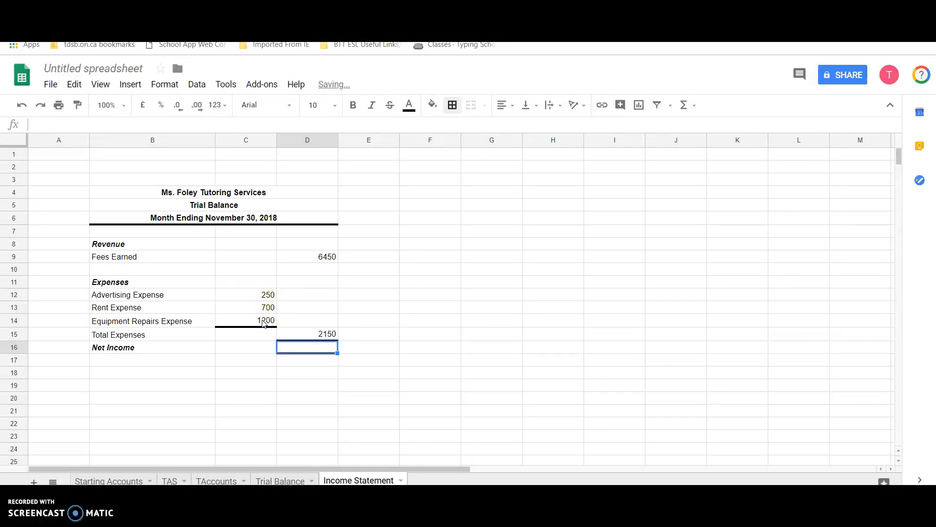
# Calculate Net Income in D16 as Fees Earned minus Total Expenses with the formula =D9-D15
pyautogui.click(306, 349)
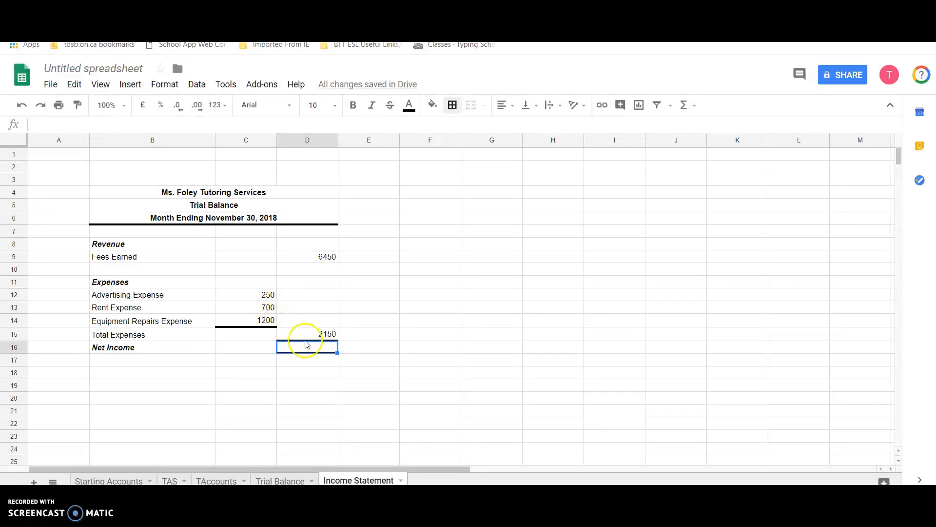
pyautogui.write('=')
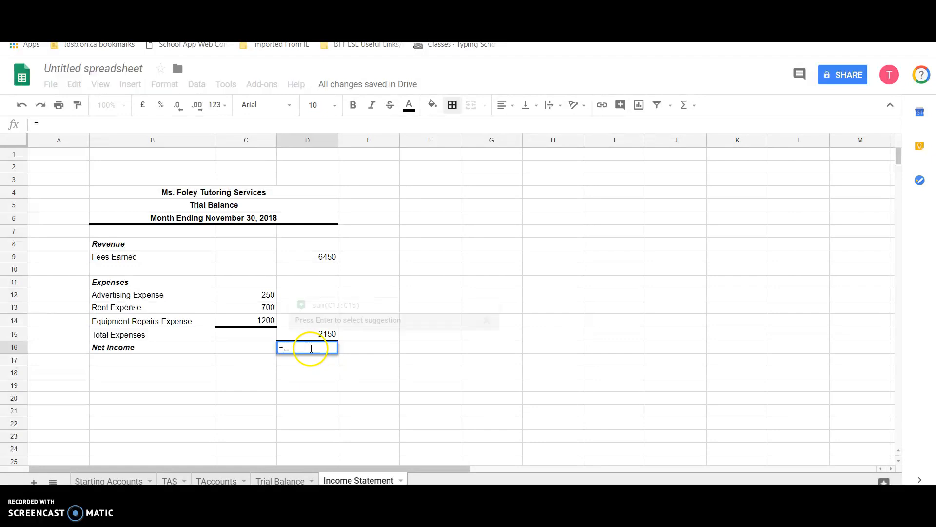
pyautogui.click(327, 257)
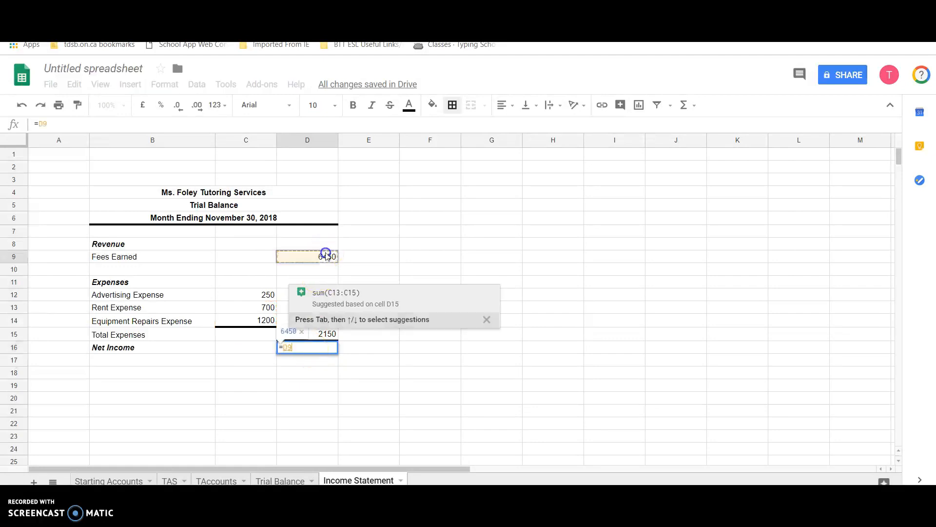
pyautogui.write('-')
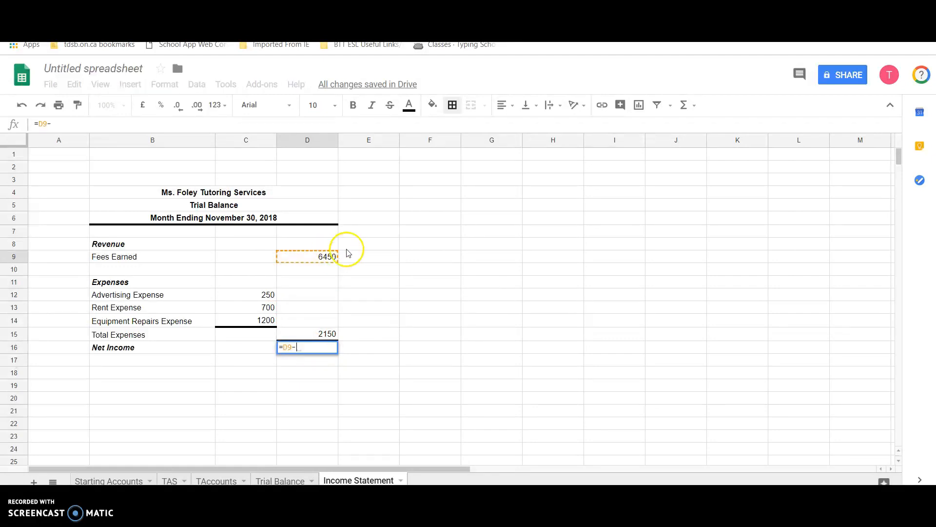
pyautogui.click(325, 335)
pyautogui.press('Return')
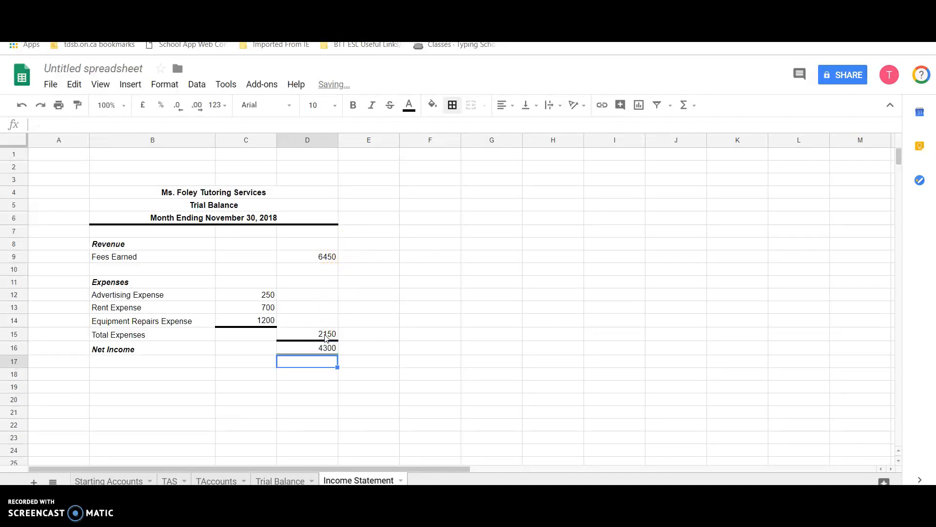
# Format the Net Income amount in D16 as Canadian Dollar with no decimal places
pyautogui.click(323, 349)
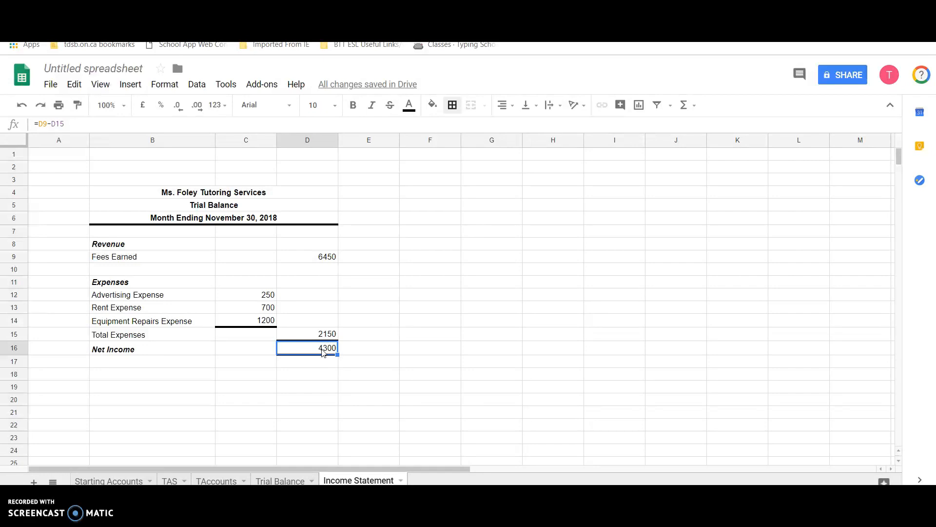
pyautogui.click(155, 86)
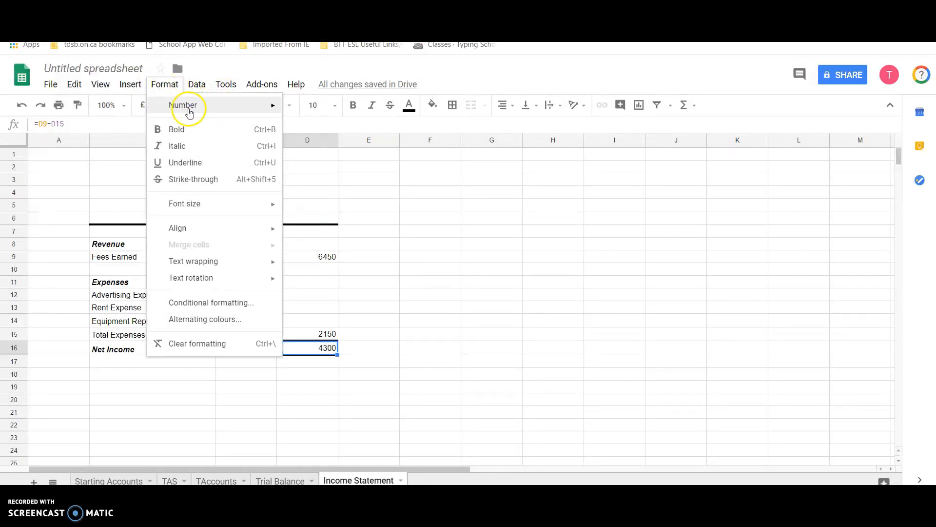
pyautogui.moveTo(190, 114)
pyautogui.click(342, 357)
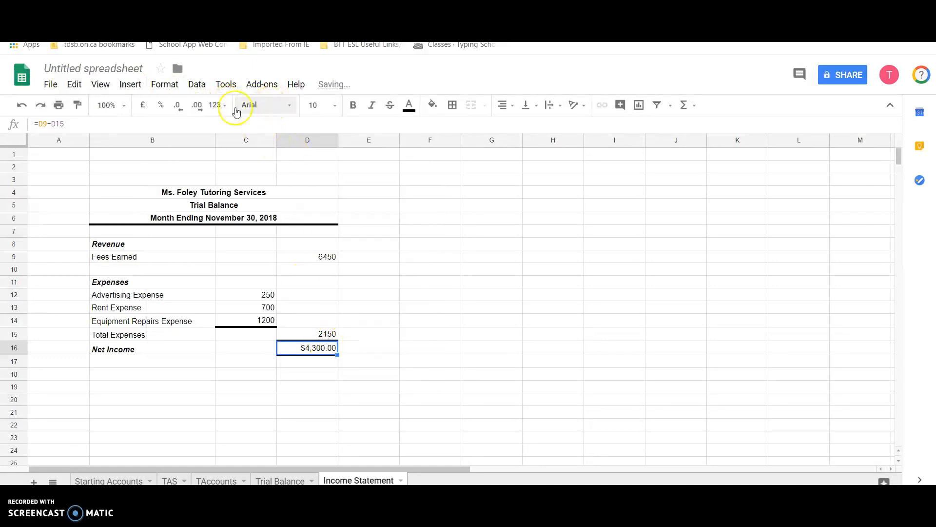
pyautogui.click(197, 112)
pyautogui.click(179, 106)
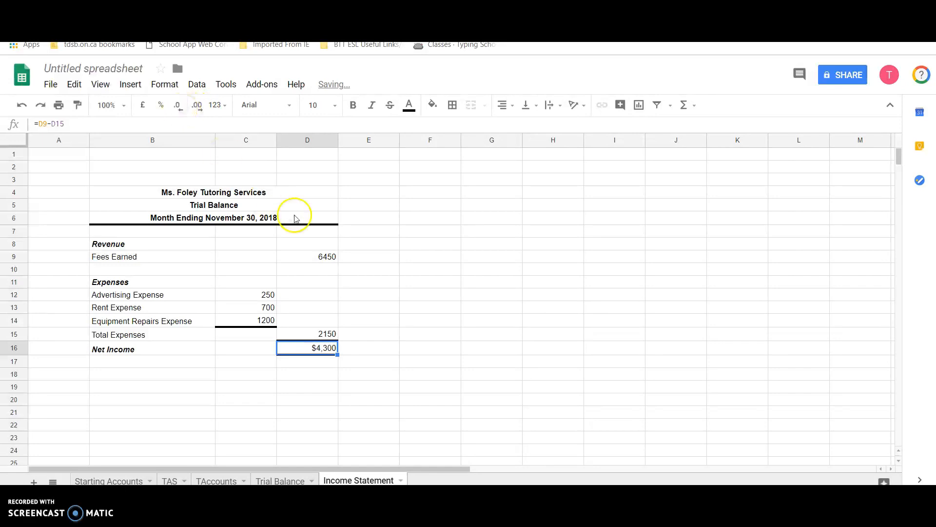
# Format the Fees Earned amount in D9 as Canadian Dollar with no decimal places
pyautogui.click(325, 247)
pyautogui.click(327, 259)
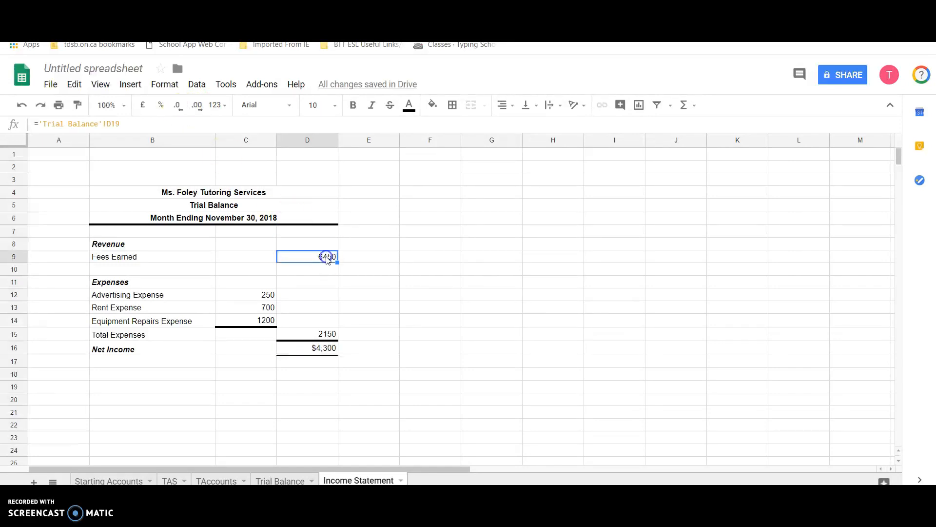
pyautogui.click(162, 85)
pyautogui.moveTo(203, 106)
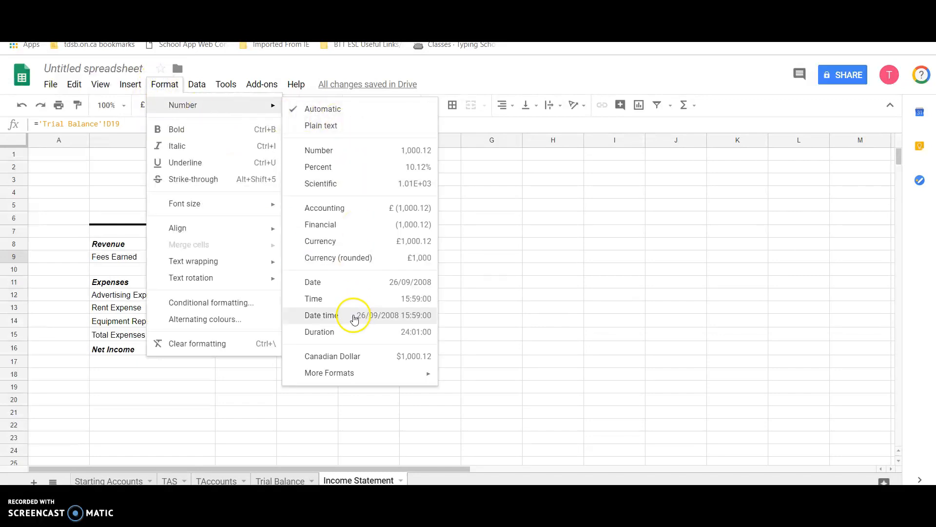
pyautogui.click(355, 356)
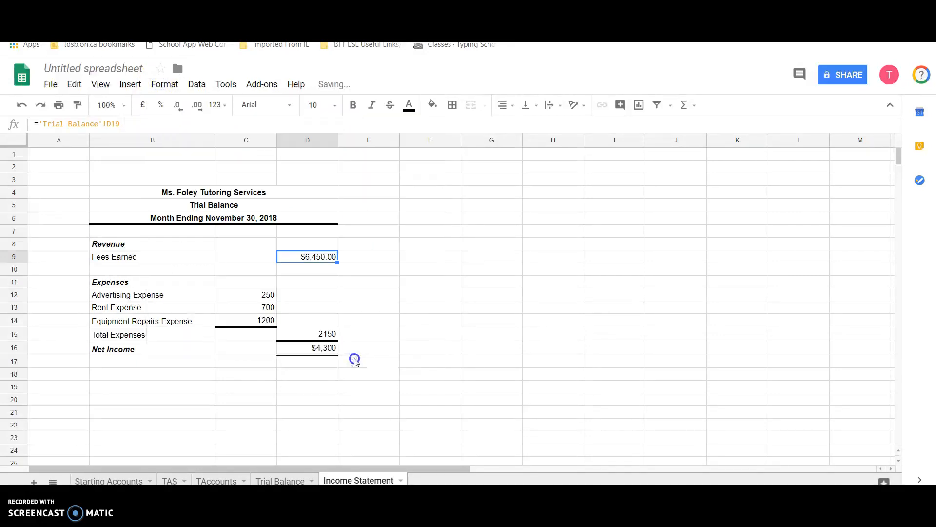
pyautogui.doubleClick(180, 109)
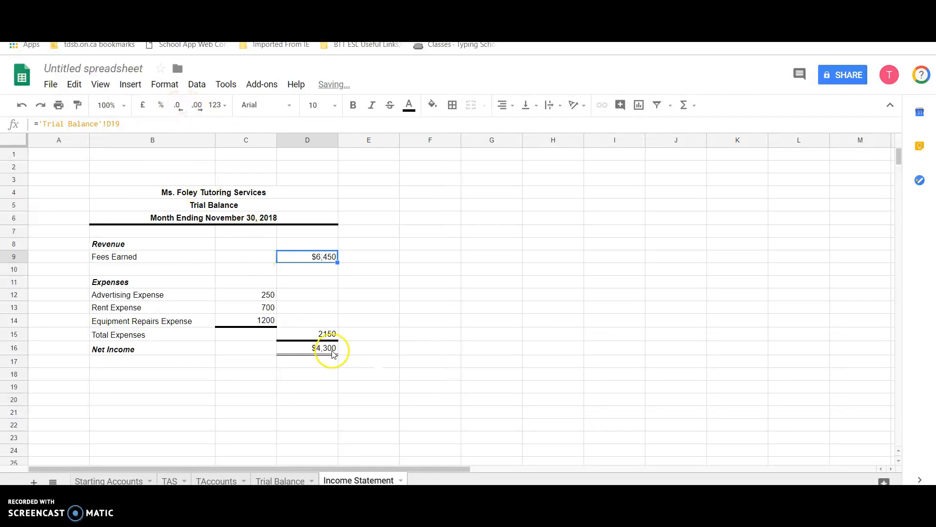
# Format the expense amounts in C12:C14 as Number with a thousands separator and no decimal places
pyautogui.moveTo(257, 294); pyautogui.dragTo(257, 322)
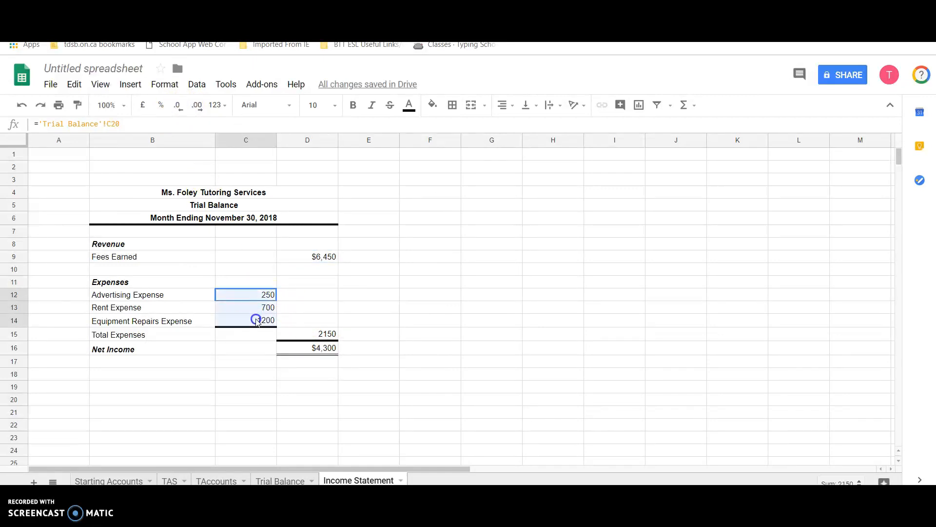
pyautogui.click(179, 109)
pyautogui.click(196, 107)
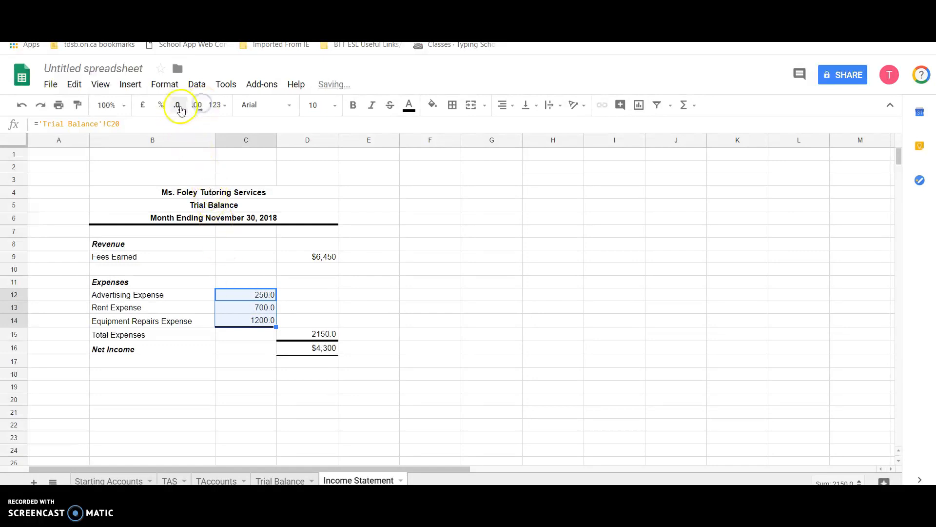
pyautogui.click(178, 108)
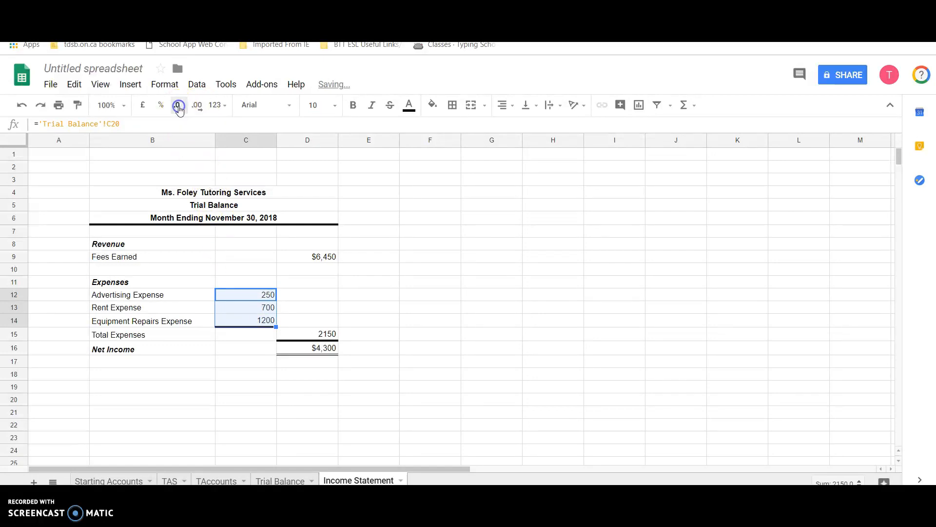
pyautogui.click(164, 84)
pyautogui.moveTo(216, 113)
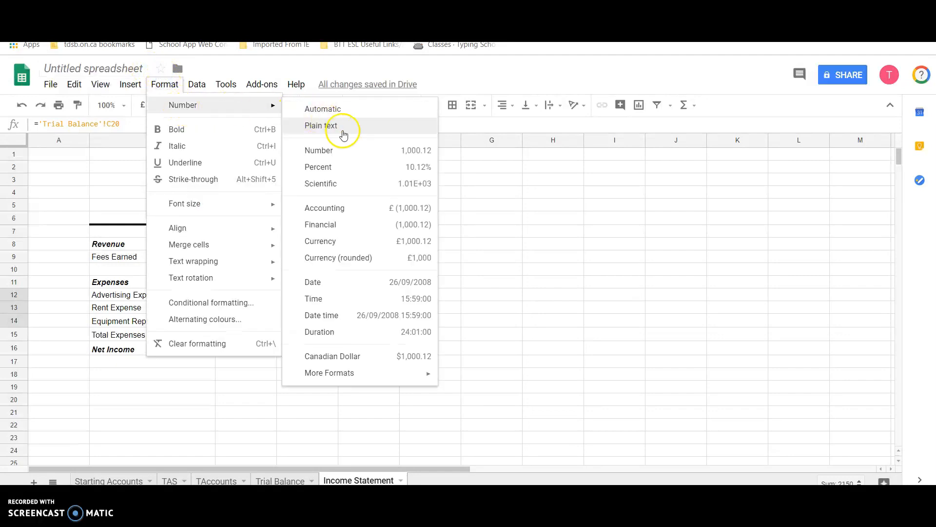
pyautogui.click(348, 148)
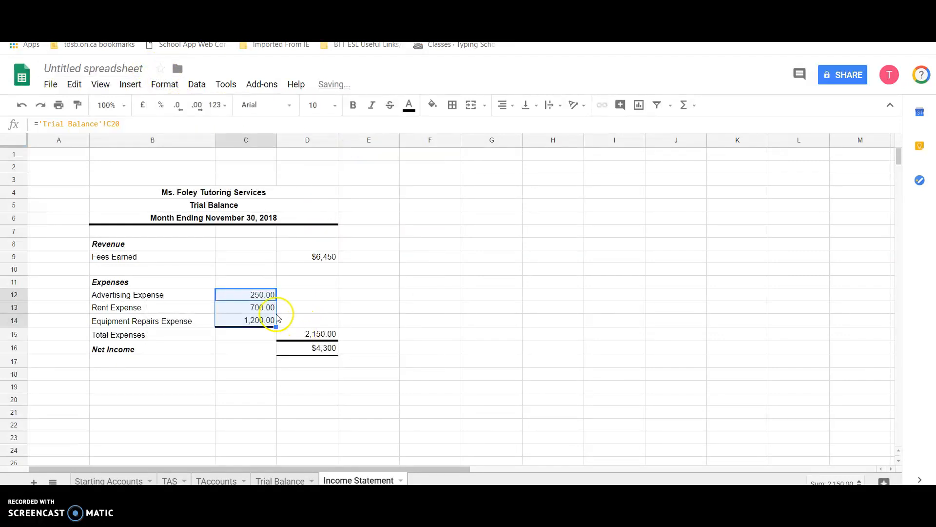
pyautogui.click(197, 106)
pyautogui.click(198, 105)
pyautogui.click(180, 106)
pyautogui.click(180, 106)
pyautogui.click(180, 106)
pyautogui.click(181, 106)
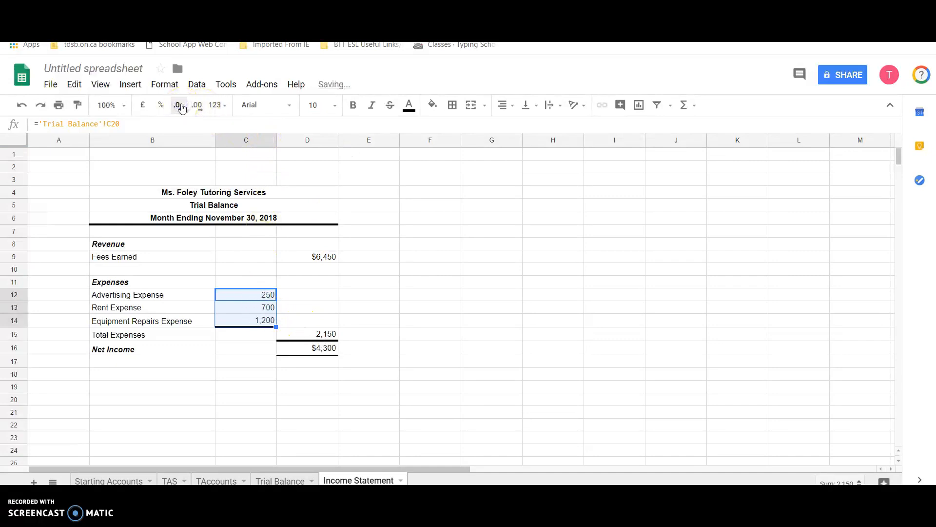
# Format the Total Expenses amount in D15 as Number with no decimal places
pyautogui.click(328, 337)
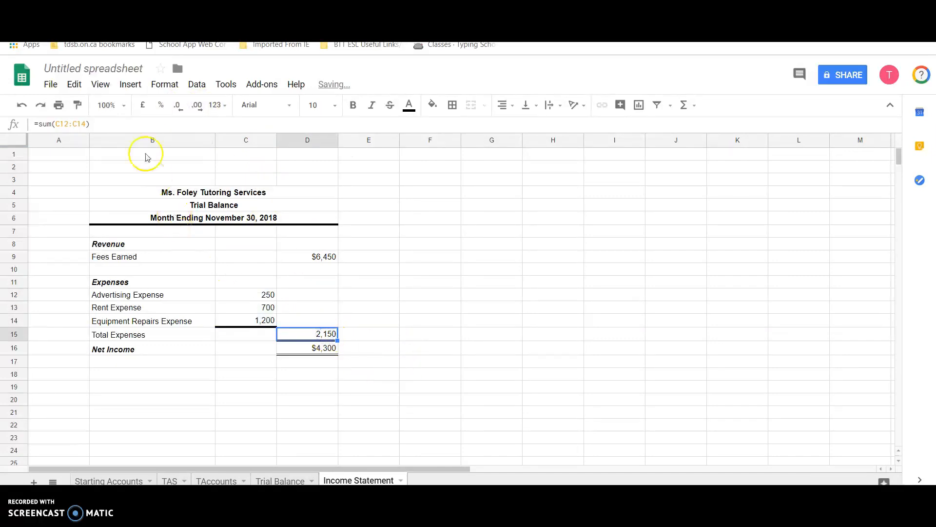
pyautogui.click(157, 84)
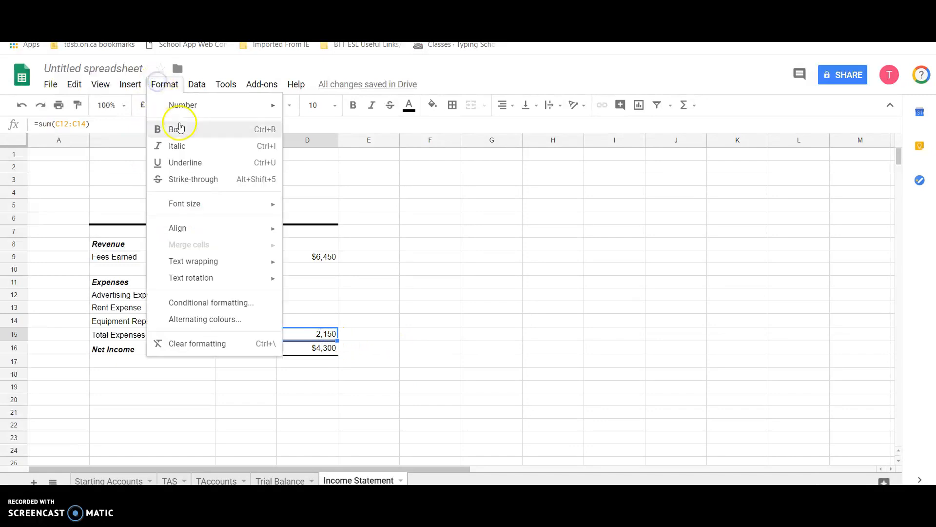
pyautogui.moveTo(189, 108)
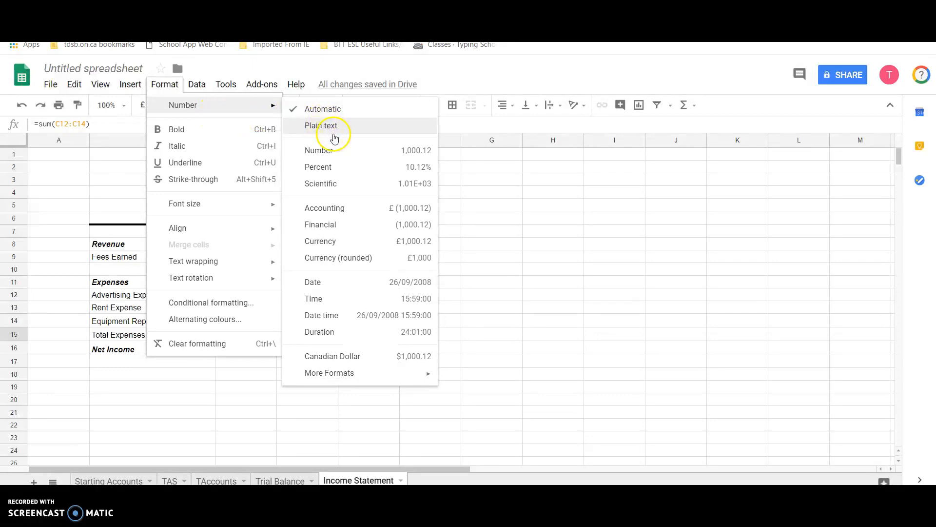
pyautogui.click(343, 154)
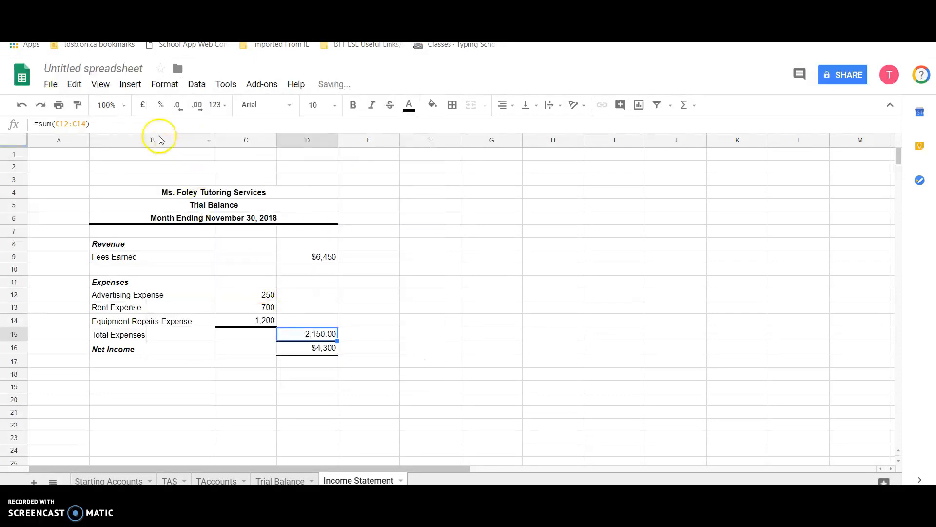
pyautogui.click(179, 108)
pyautogui.click(418, 323)
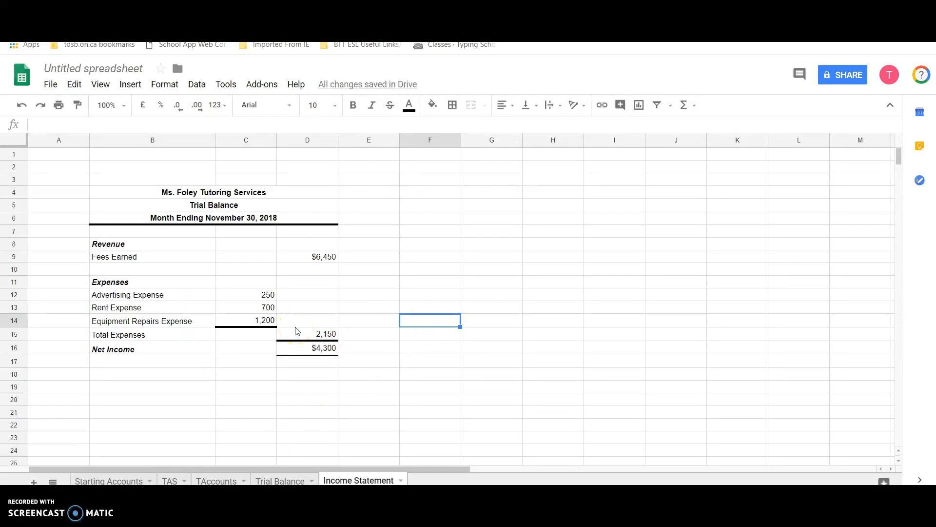
pyautogui.click(160, 193)
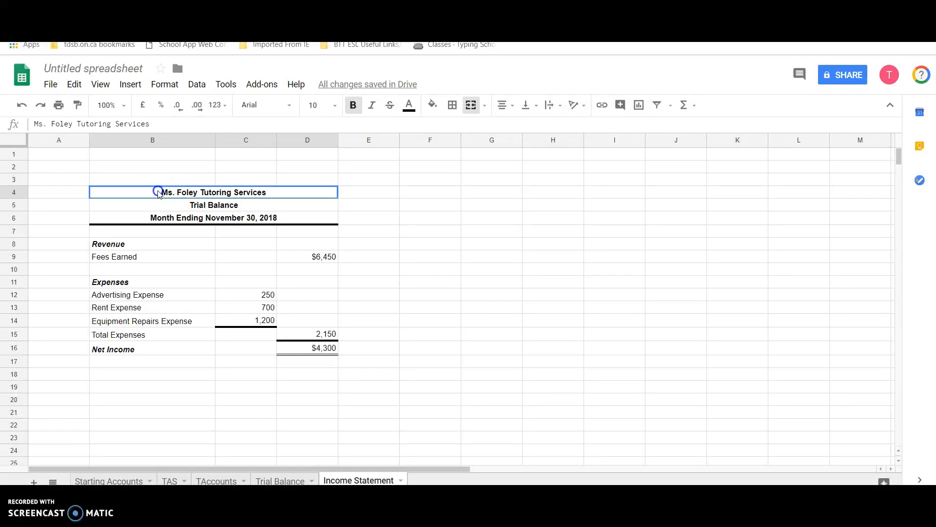
pyautogui.moveTo(159, 207); pyautogui.dragTo(162, 356)
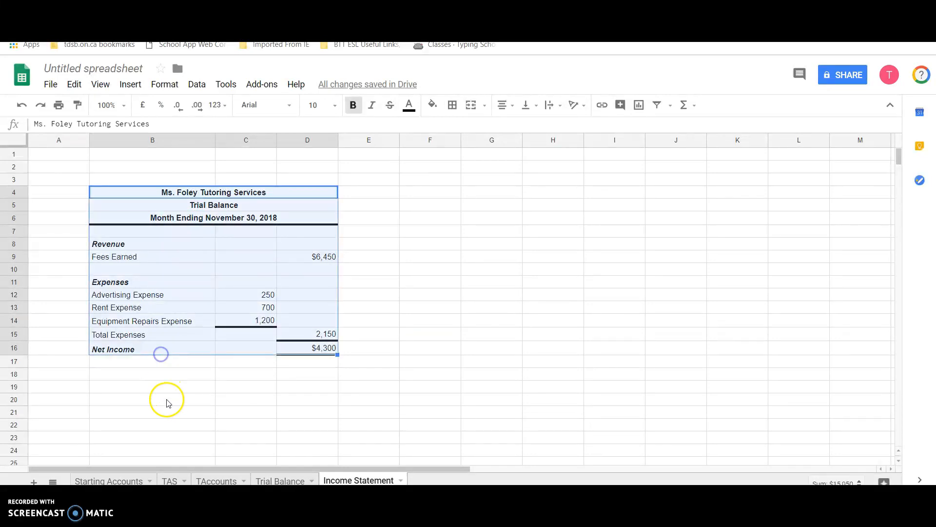
pyautogui.click(167, 398)
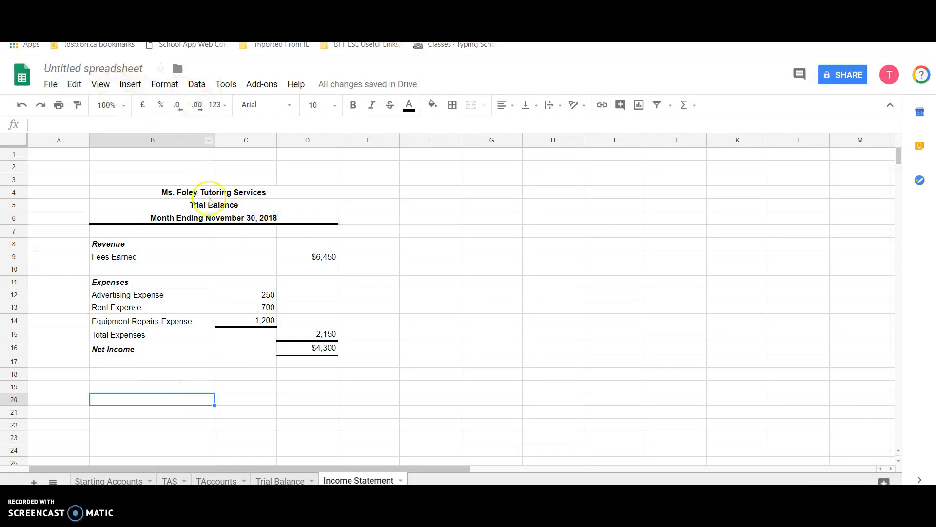
# Hide the gridlines on the Income Statement sheet
pyautogui.click(104, 87)
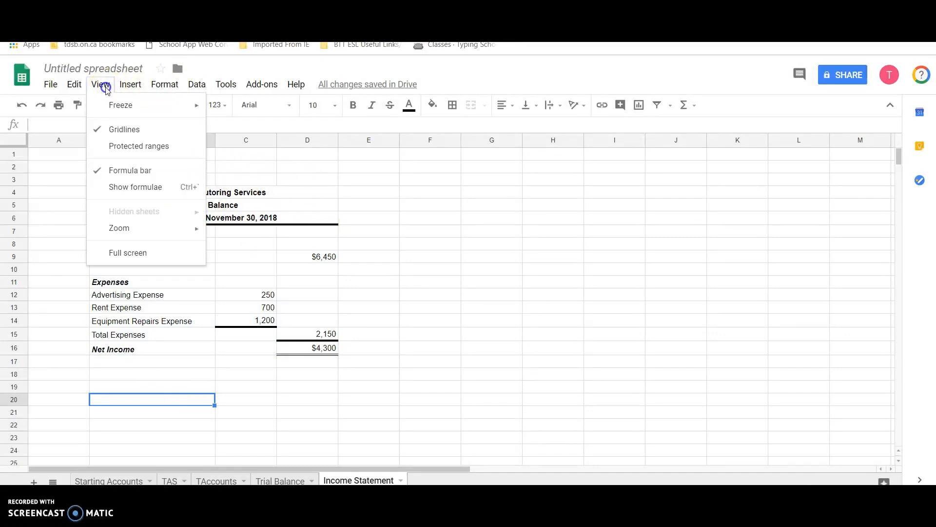
pyautogui.click(124, 130)
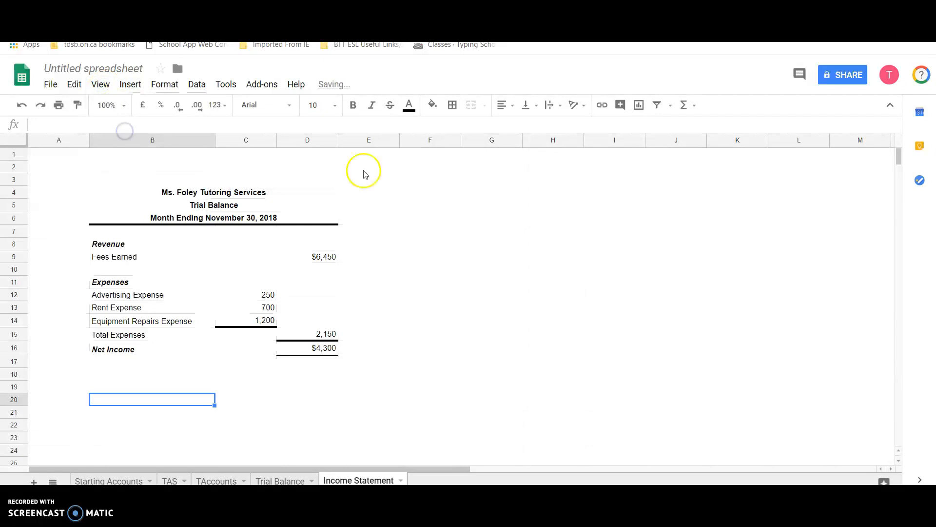
pyautogui.click(481, 322)
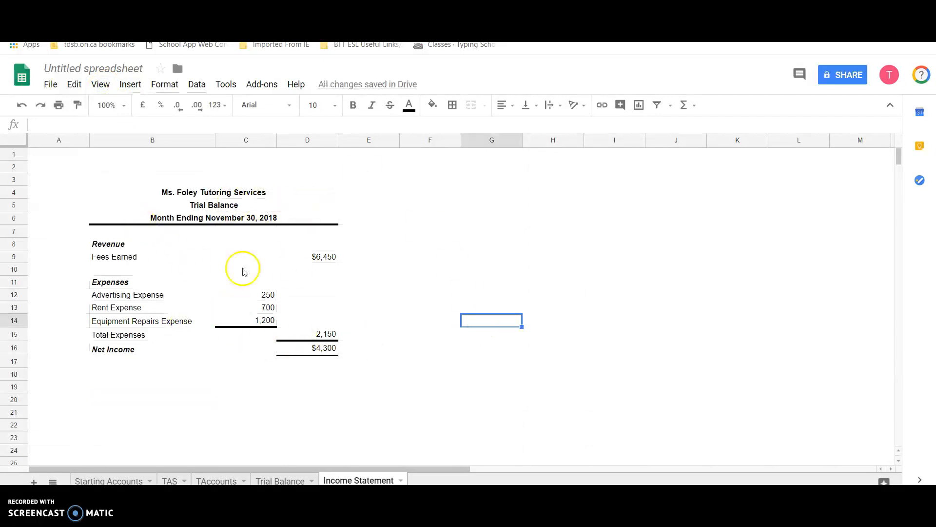